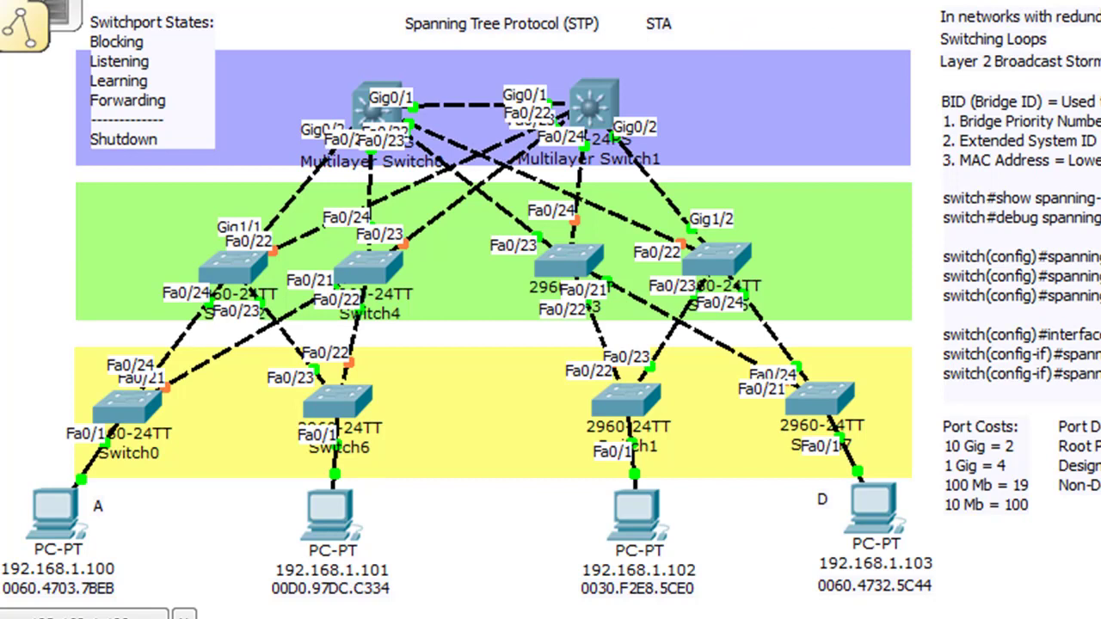
Step: Add a "Root Bridge" note beside the STA label above the topology and adjust the spacing of both labels
{"action": "left_click", "coordinate": [754, 22]}
{"action": "type", "text": "Root Bridge"}
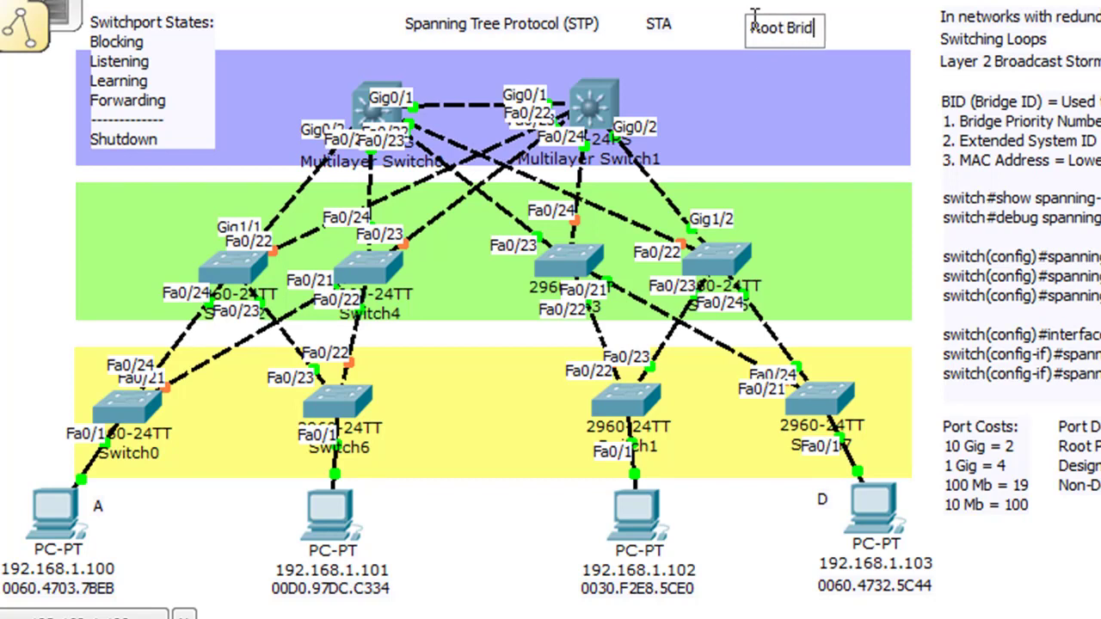
{"action": "left_click", "coordinate": [740, 39]}
{"action": "left_click_drag", "start_coordinate": [758, 29], "coordinate": [767, 26]}
{"action": "left_click", "coordinate": [756, 40]}
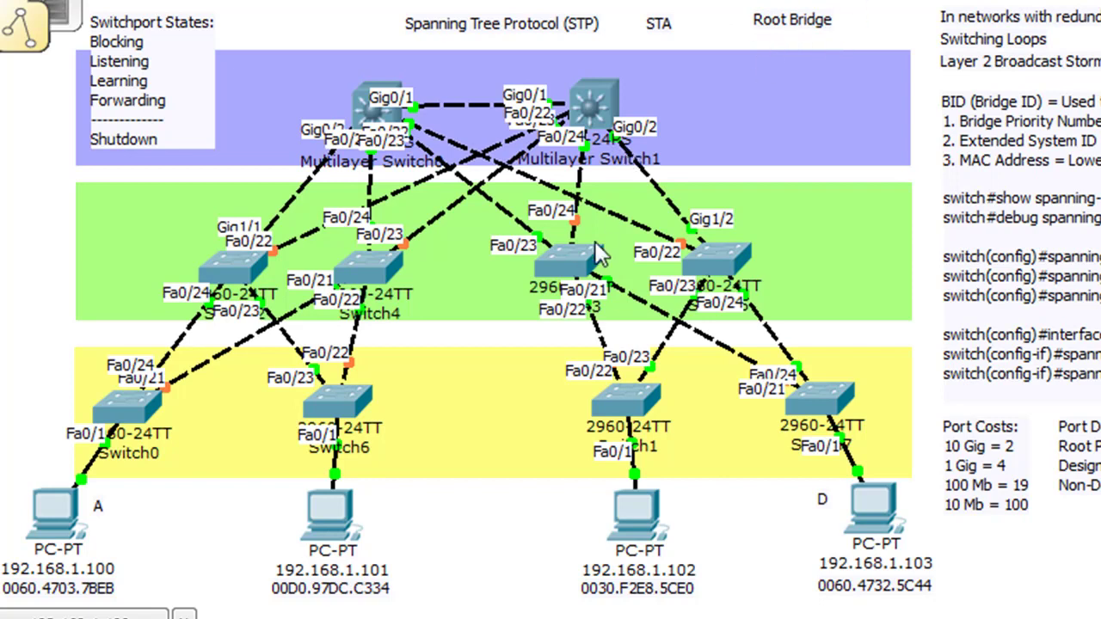
{"action": "left_click_drag", "start_coordinate": [657, 25], "coordinate": [633, 26]}
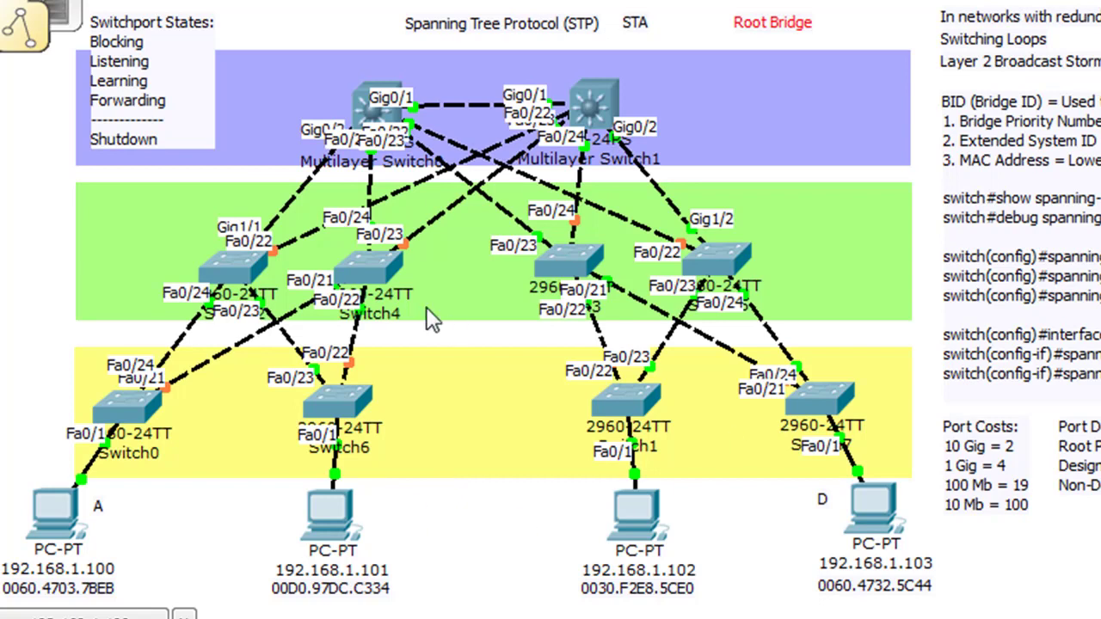
Step: Run show spanning-tree on Switch7 and bring the start of its VLAN0001 output into view
{"action": "mouse_move", "coordinate": [411, 247]}
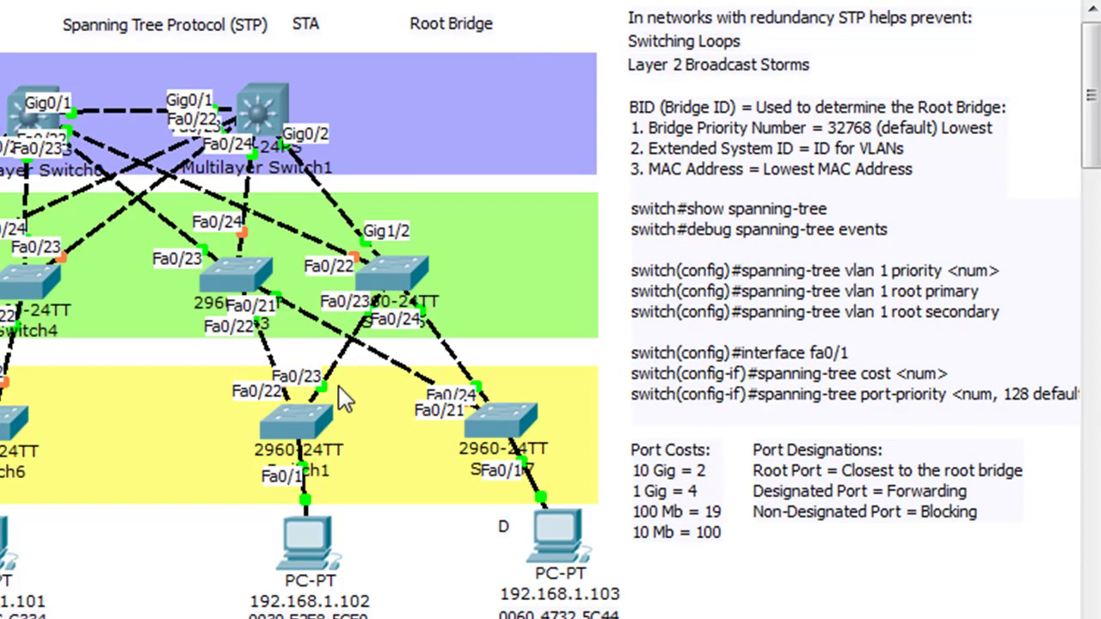
{"action": "mouse_move", "coordinate": [302, 430]}
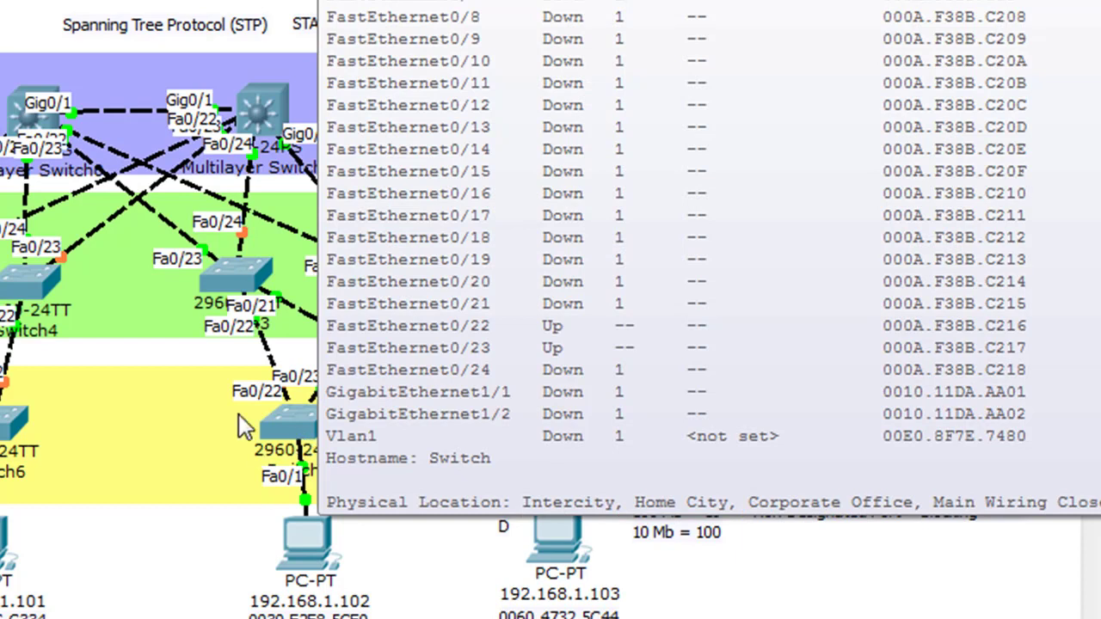
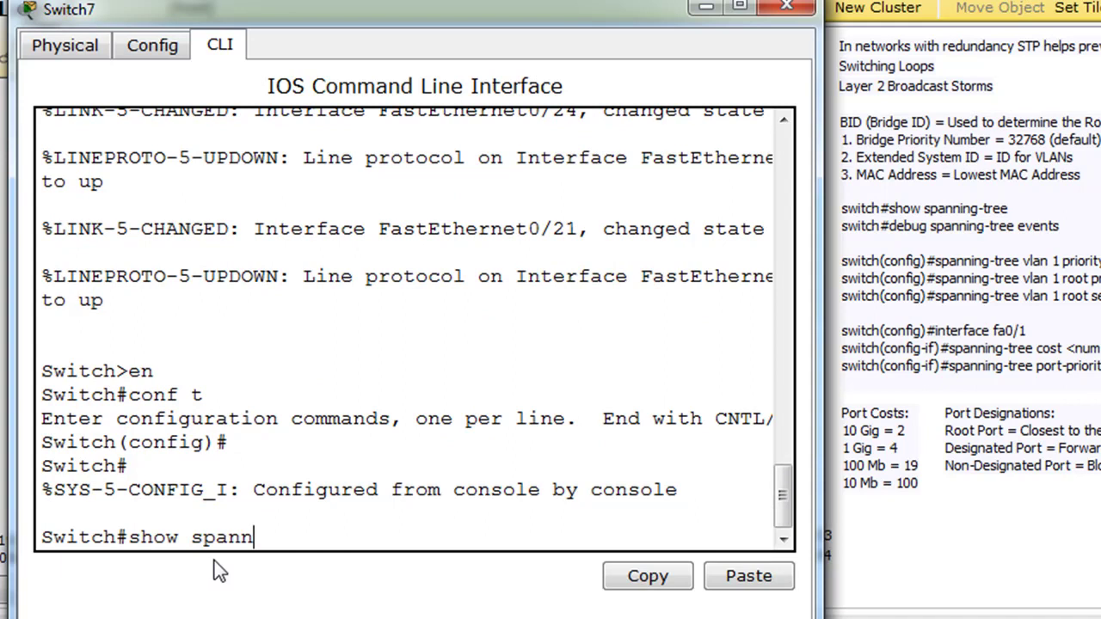
{"action": "type", "text": "tree"}
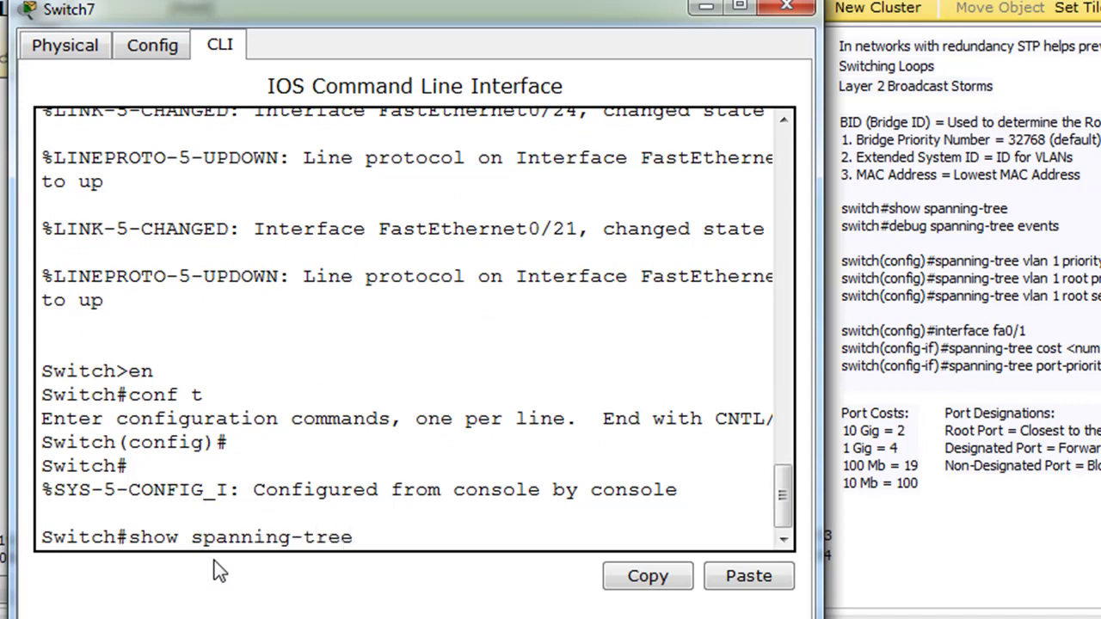
{"action": "key", "text": "Return"}
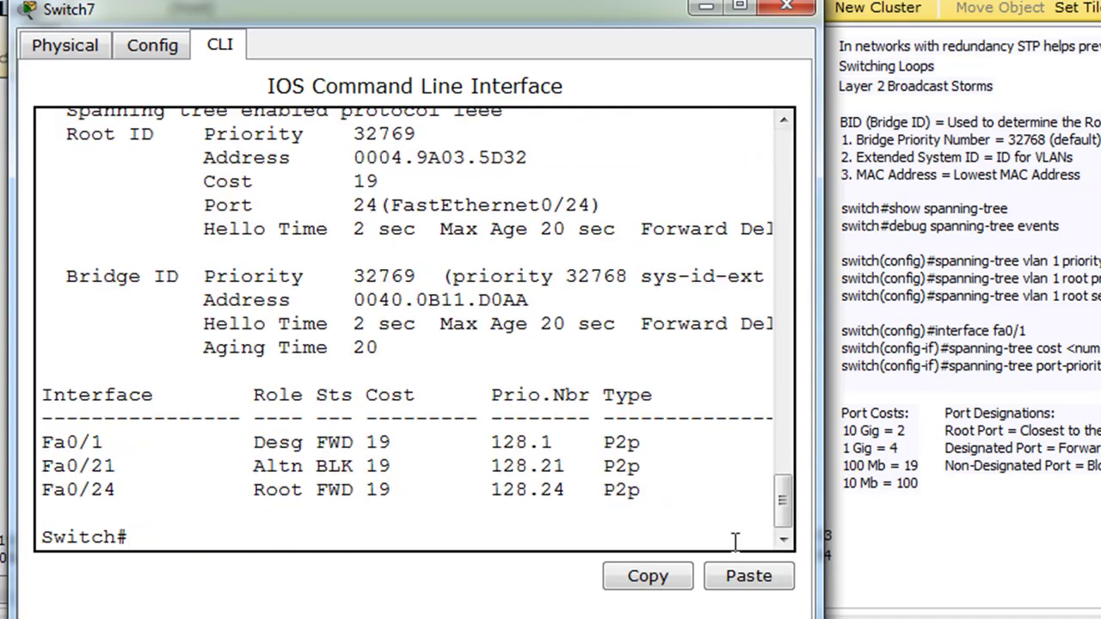
{"action": "left_click", "coordinate": [783, 120]}
{"action": "left_click", "coordinate": [783, 120]}
{"action": "left_click", "coordinate": [783, 120]}
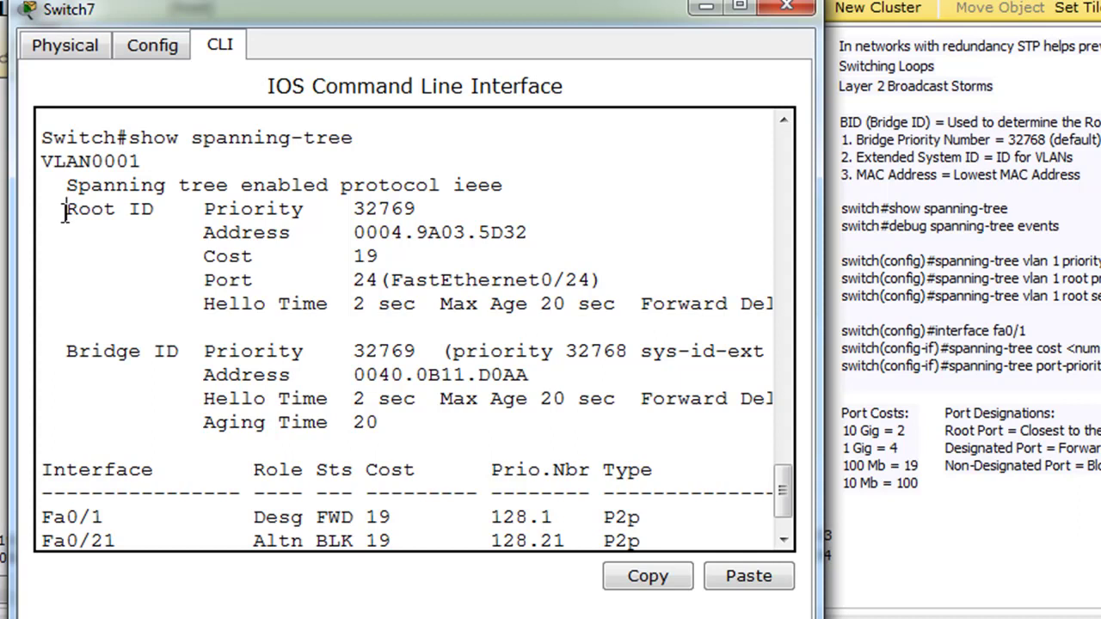
Step: Examine the Root ID priority and MAC address in Switch7's spanning-tree output
{"action": "left_click_drag", "start_coordinate": [63, 211], "coordinate": [154, 222]}
{"action": "left_click", "coordinate": [153, 277]}
{"action": "left_click_drag", "start_coordinate": [353, 208], "coordinate": [453, 212]}
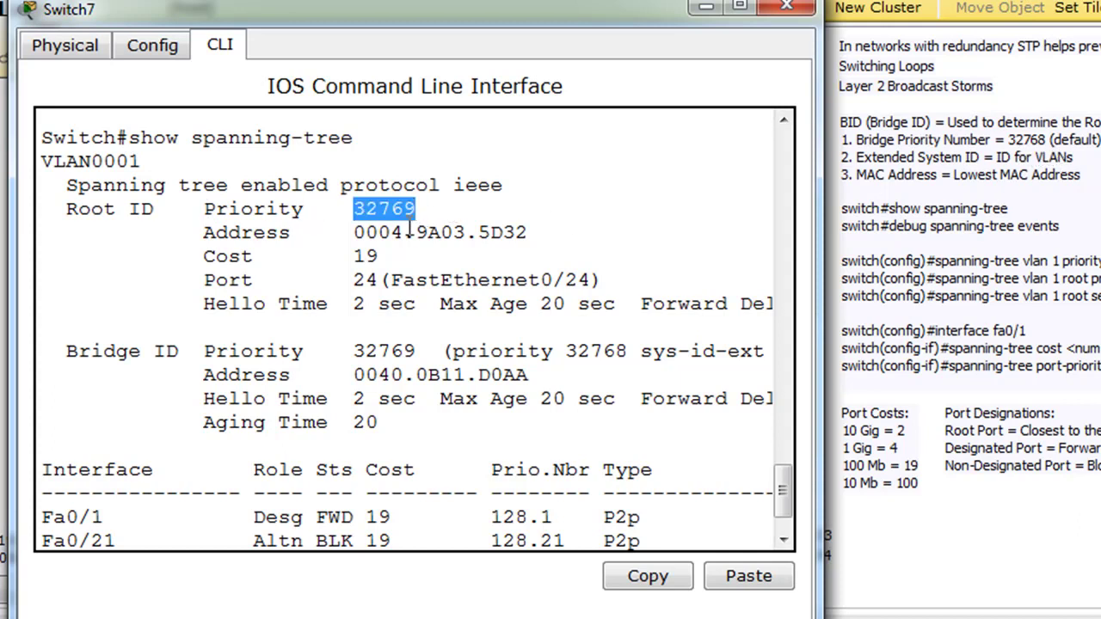
{"action": "left_click", "coordinate": [453, 215]}
{"action": "left_click_drag", "start_coordinate": [354, 232], "coordinate": [557, 235]}
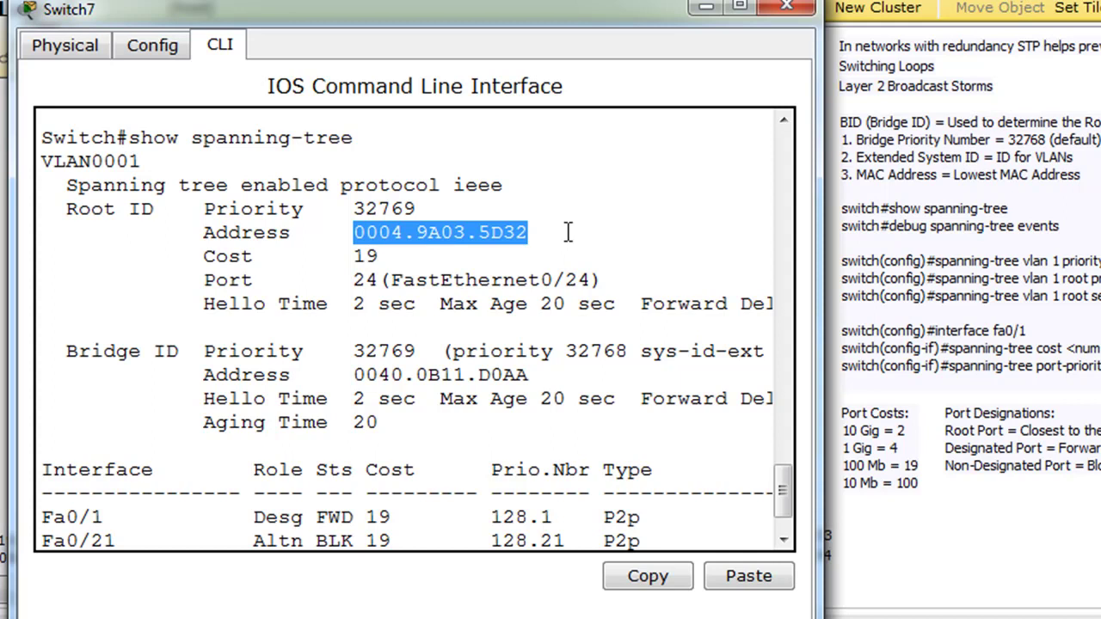
{"action": "left_click", "coordinate": [568, 233]}
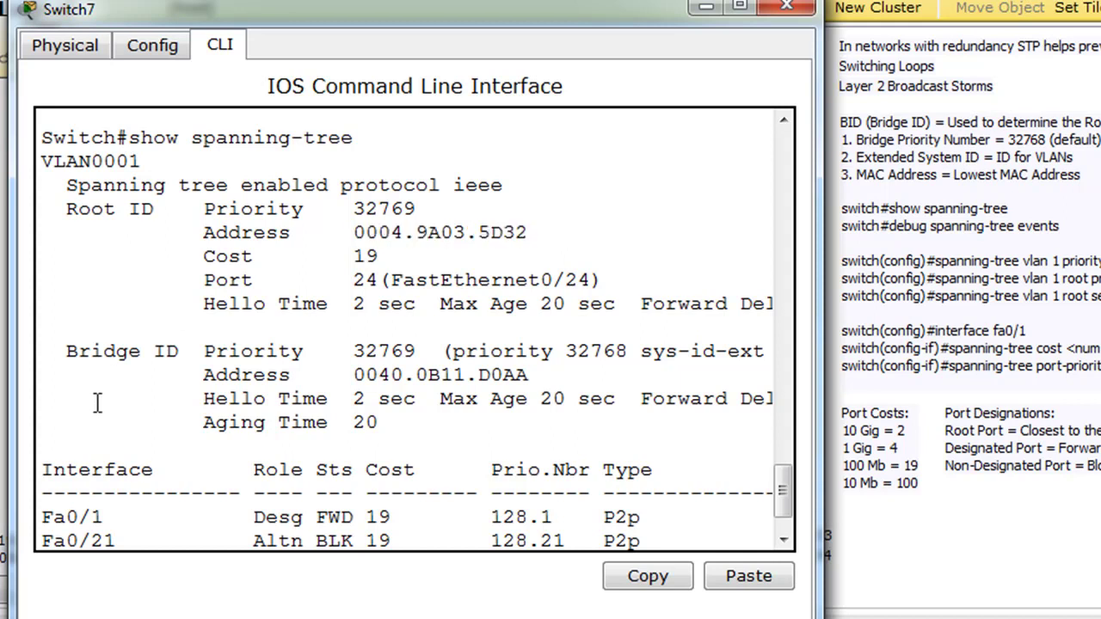
Step: Compare the Bridge ID MAC address with the Root ID MAC address to check whether Switch7 is the root bridge
{"action": "left_click_drag", "start_coordinate": [53, 351], "coordinate": [184, 351]}
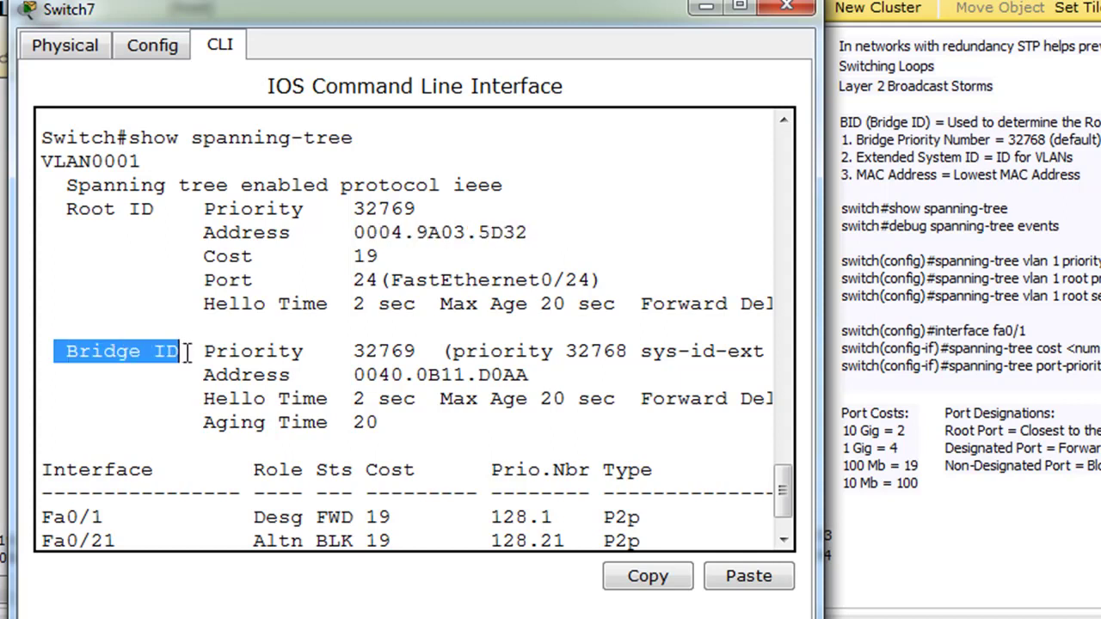
{"action": "left_click", "coordinate": [126, 382]}
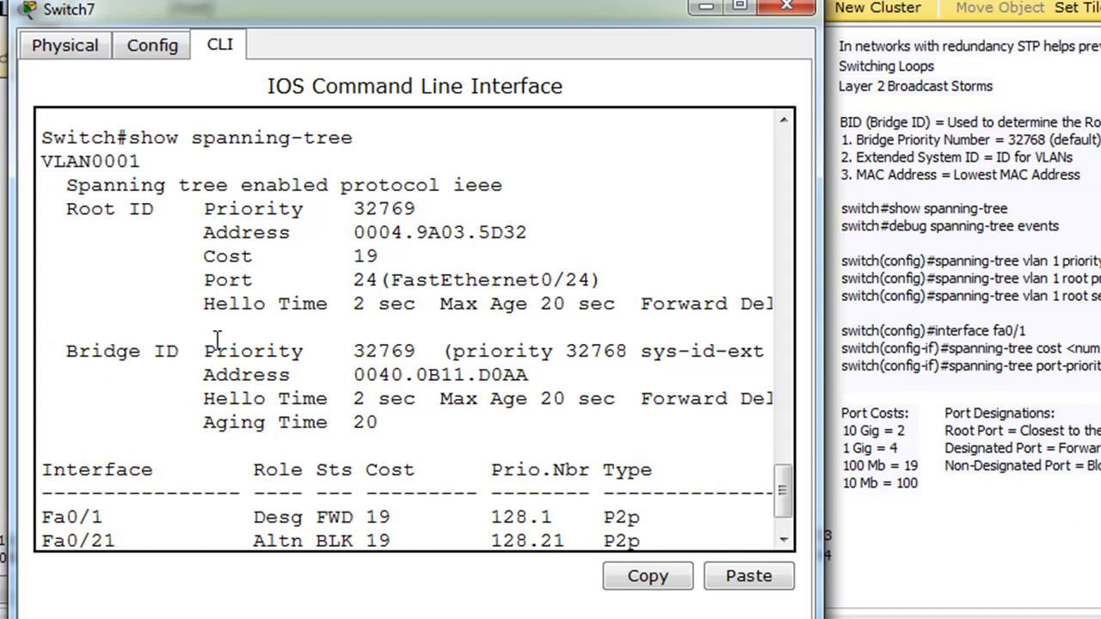
{"action": "left_click_drag", "start_coordinate": [353, 375], "coordinate": [534, 375]}
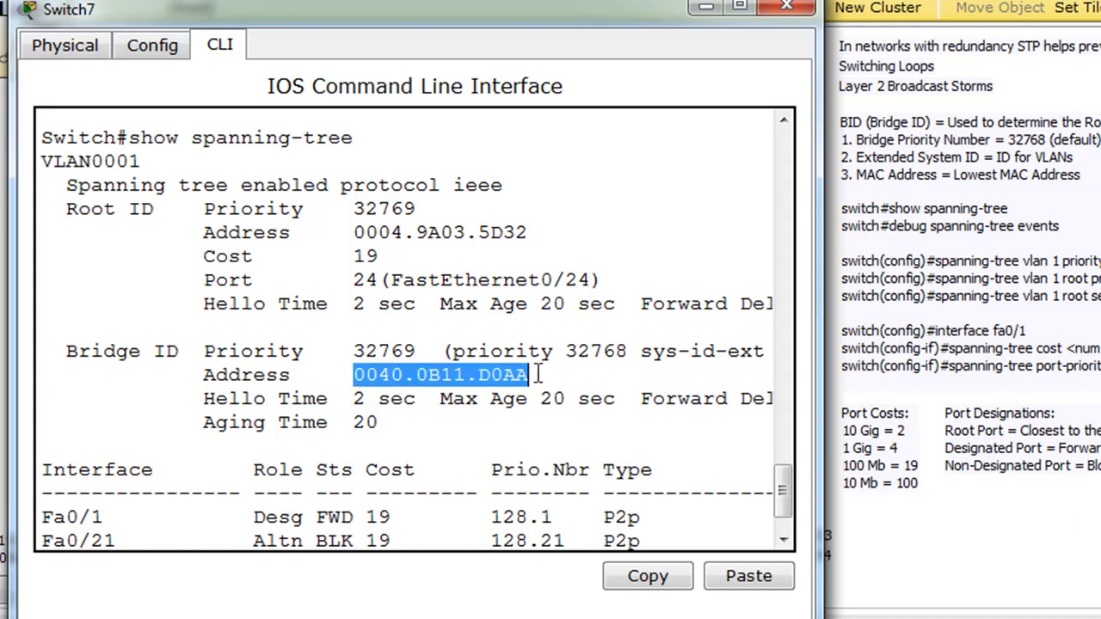
{"action": "left_click_drag", "start_coordinate": [348, 232], "coordinate": [560, 234]}
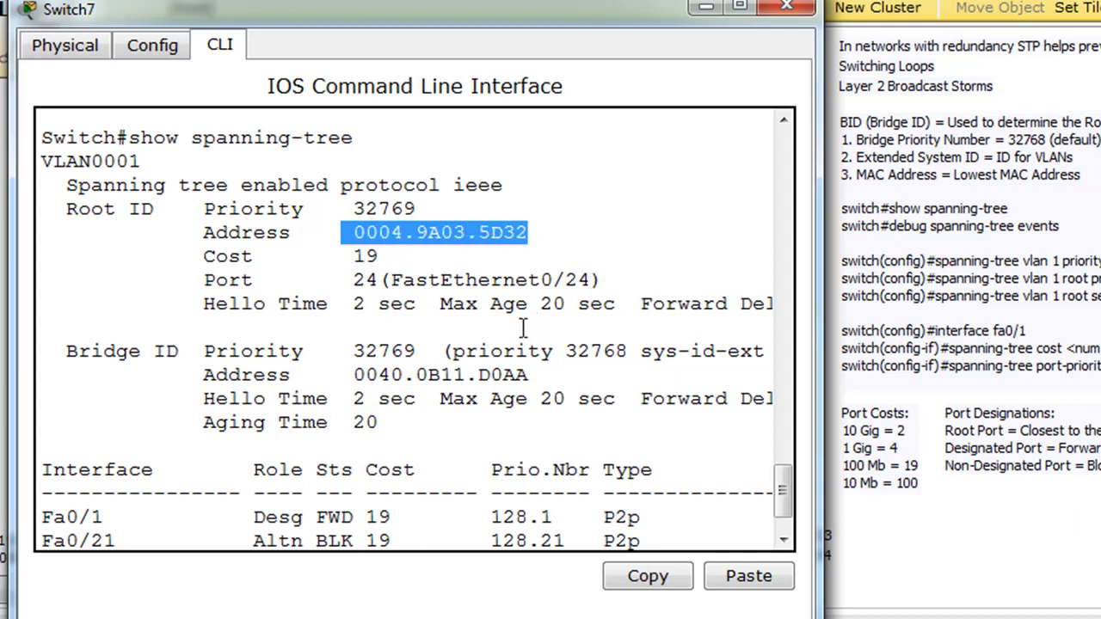
{"action": "left_click_drag", "start_coordinate": [348, 375], "coordinate": [550, 371]}
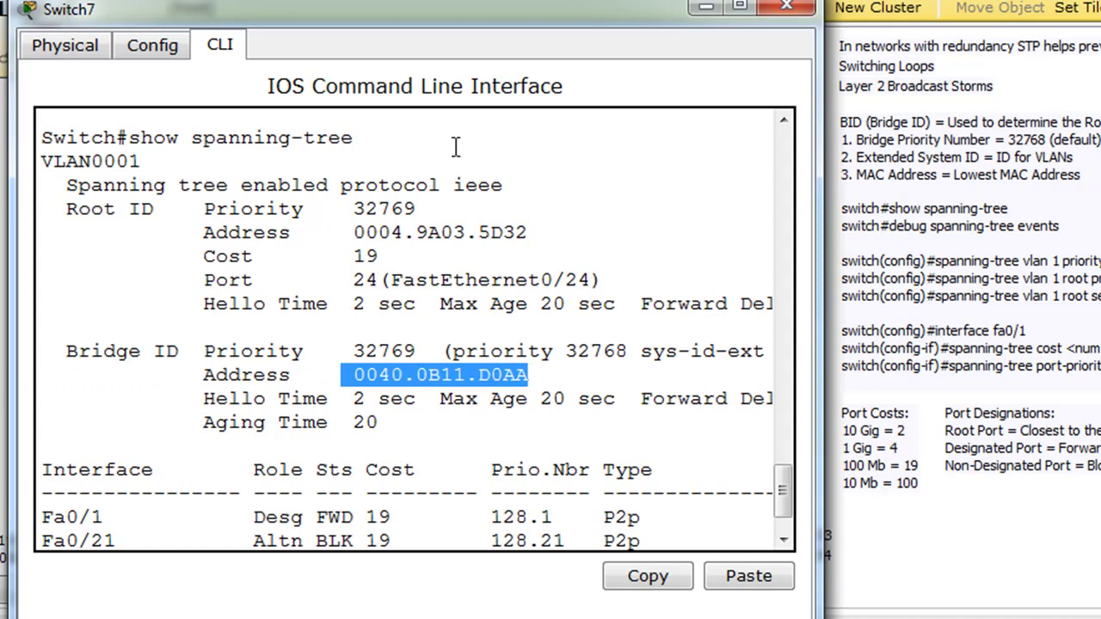
{"action": "left_click_drag", "start_coordinate": [352, 231], "coordinate": [537, 230]}
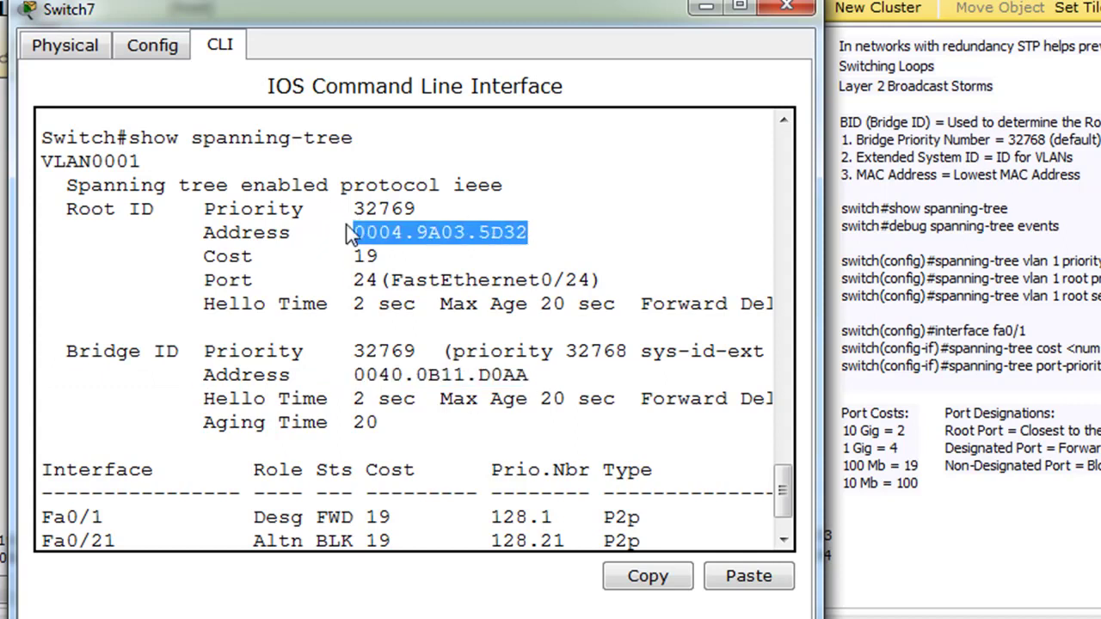
{"action": "left_click_drag", "start_coordinate": [56, 209], "coordinate": [560, 235]}
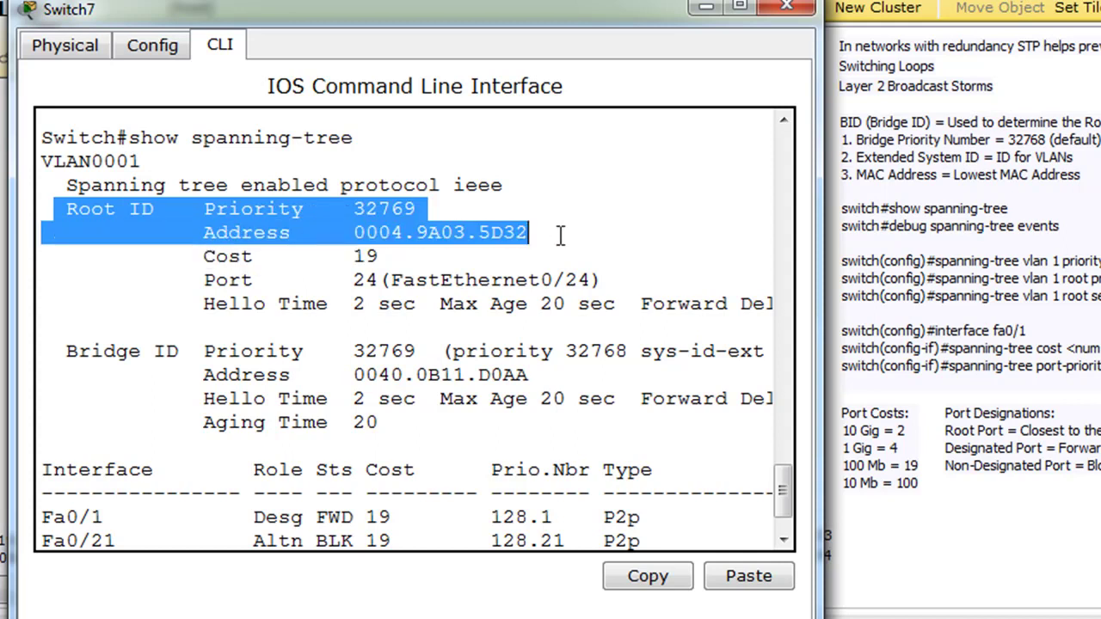
{"action": "left_click", "coordinate": [561, 235]}
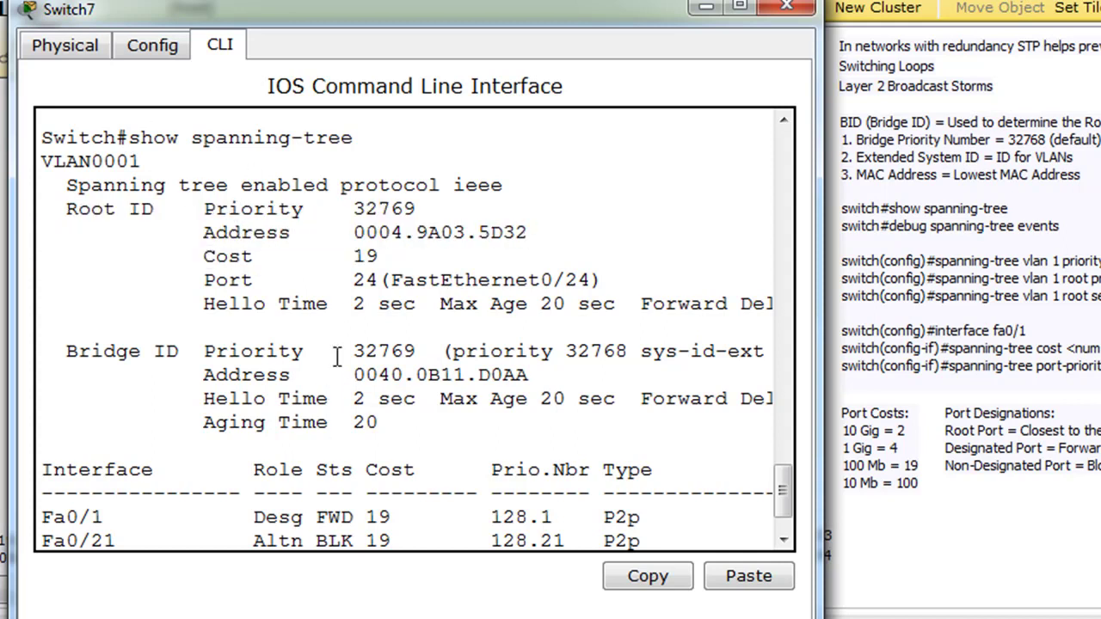
Step: Widen the Switch7 window to fit the full output lines and check Switch7's links in the topology behind it
{"action": "left_click_drag", "start_coordinate": [817, 475], "coordinate": [1026, 519]}
{"action": "scroll", "coordinate": [1009, 523], "scroll_direction": "down", "scroll_amount": 1}
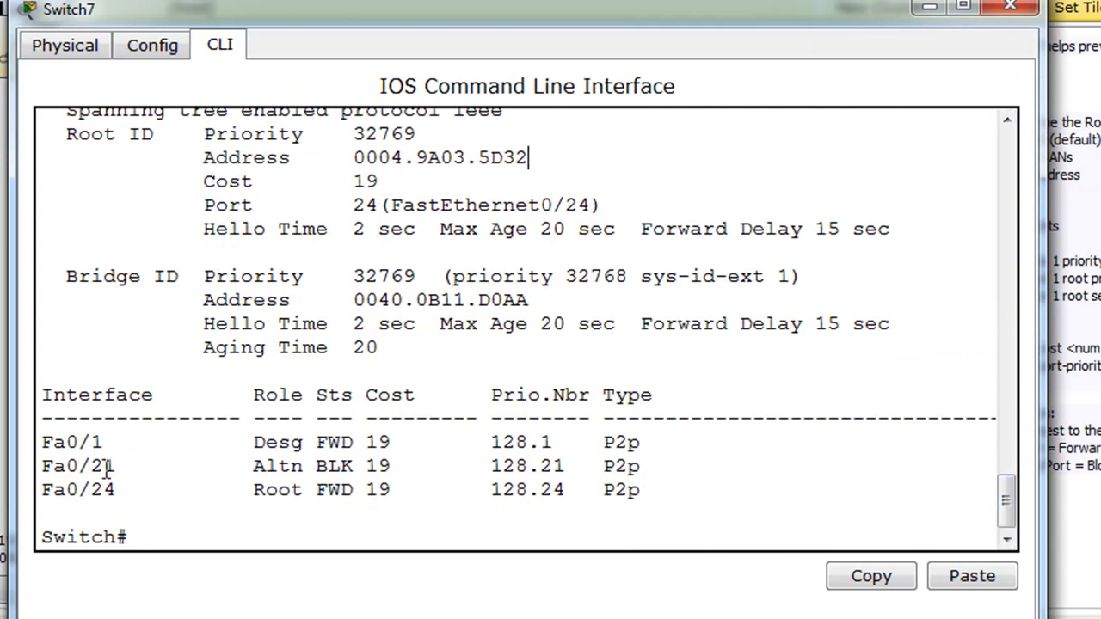
{"action": "left_click_drag", "start_coordinate": [611, 21], "coordinate": [774, 568]}
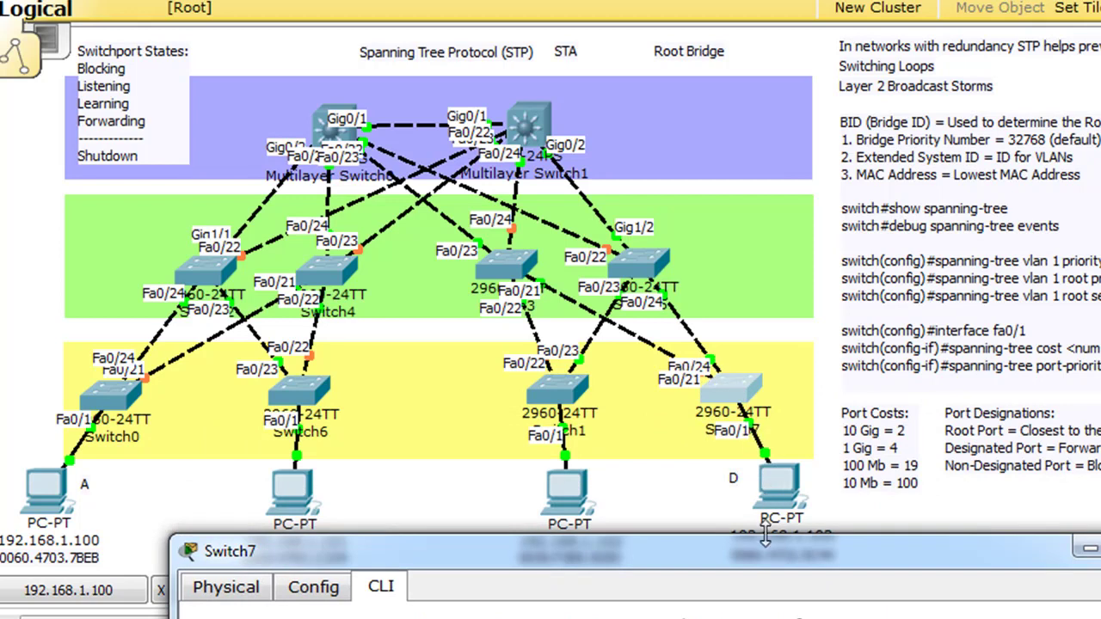
{"action": "left_click_drag", "start_coordinate": [768, 555], "coordinate": [631, 45]}
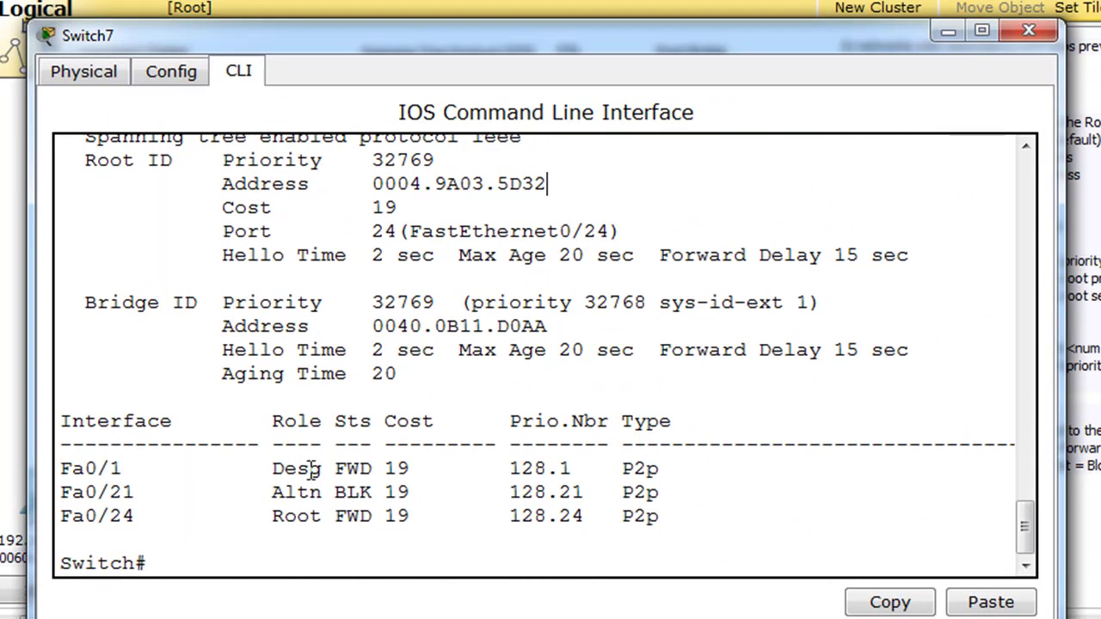
Step: Examine the role and status of Fa0/1, Fa0/21 and Fa0/24 on Switch7 and trace its root port in the topology
{"action": "left_click_drag", "start_coordinate": [274, 469], "coordinate": [372, 468]}
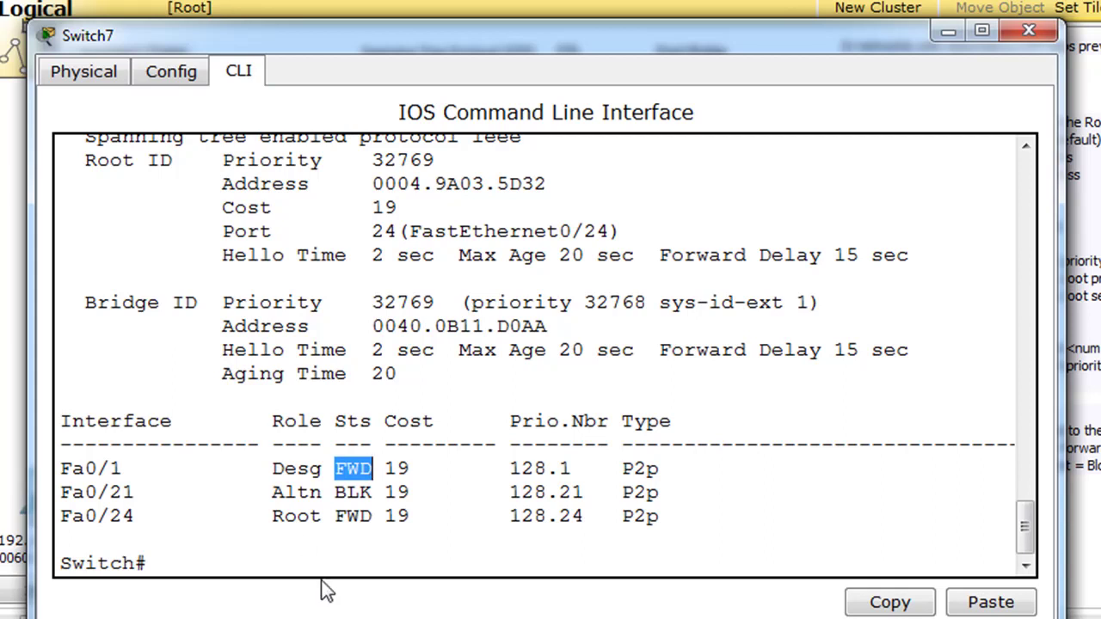
{"action": "left_click_drag", "start_coordinate": [270, 491], "coordinate": [324, 492]}
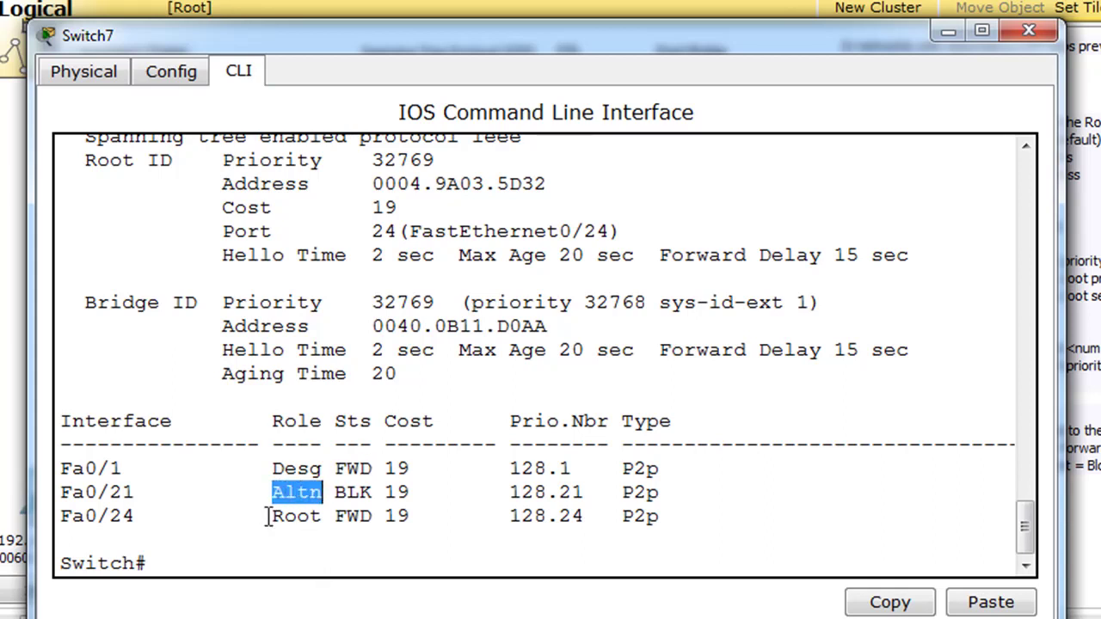
{"action": "left_click", "coordinate": [337, 492]}
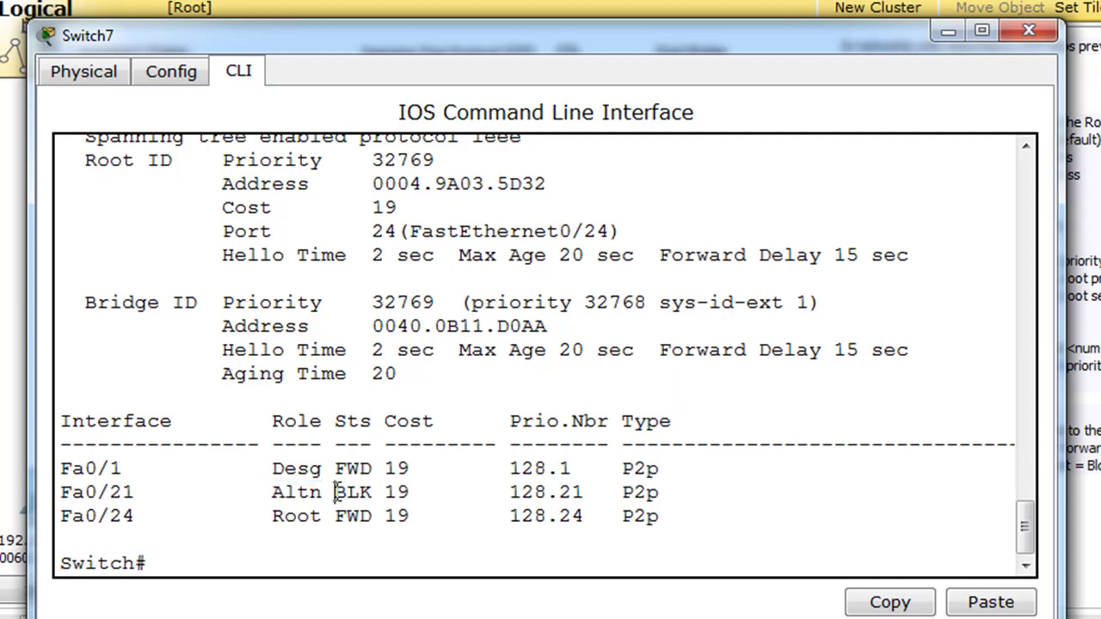
{"action": "left_click_drag", "start_coordinate": [337, 492], "coordinate": [374, 492]}
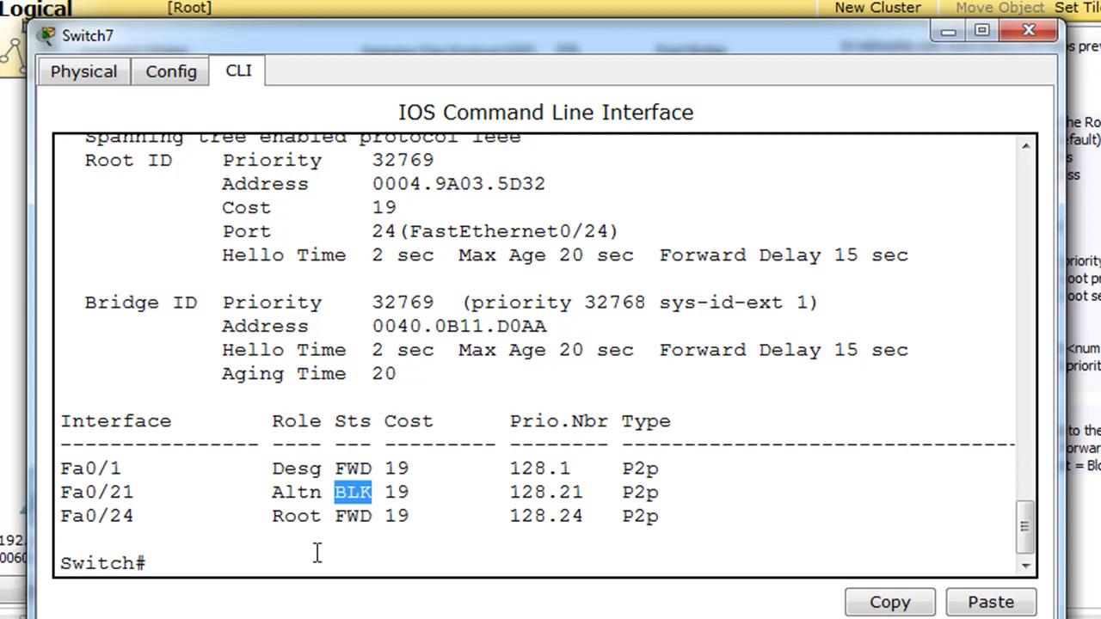
{"action": "left_click", "coordinate": [267, 516]}
{"action": "left_click_drag", "start_coordinate": [266, 516], "coordinate": [431, 515]}
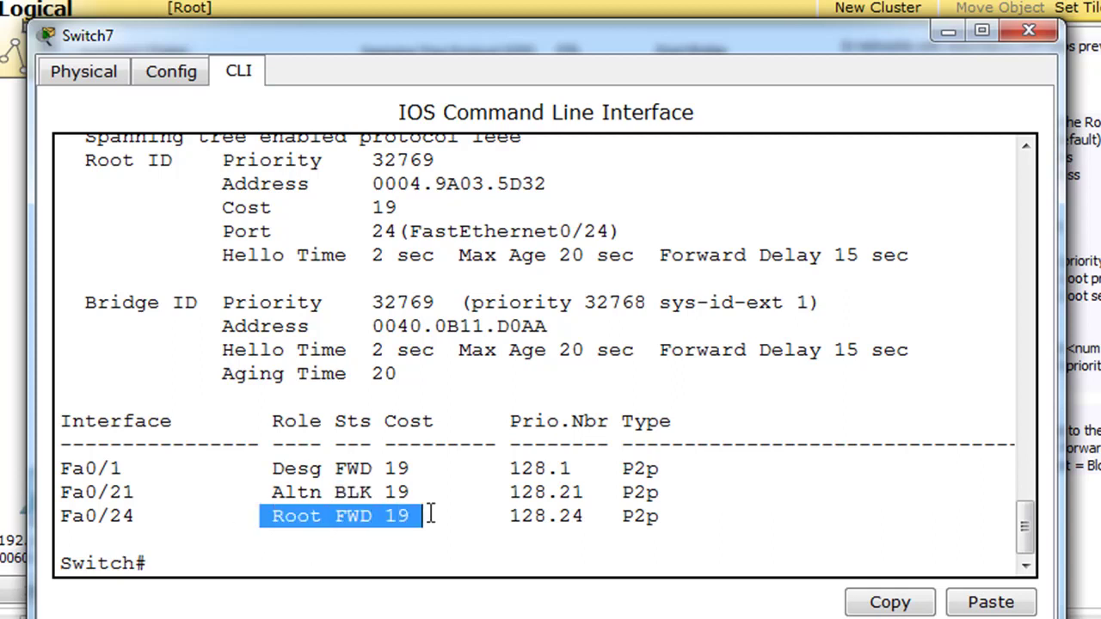
{"action": "left_click_drag", "start_coordinate": [851, 37], "coordinate": [822, 26]}
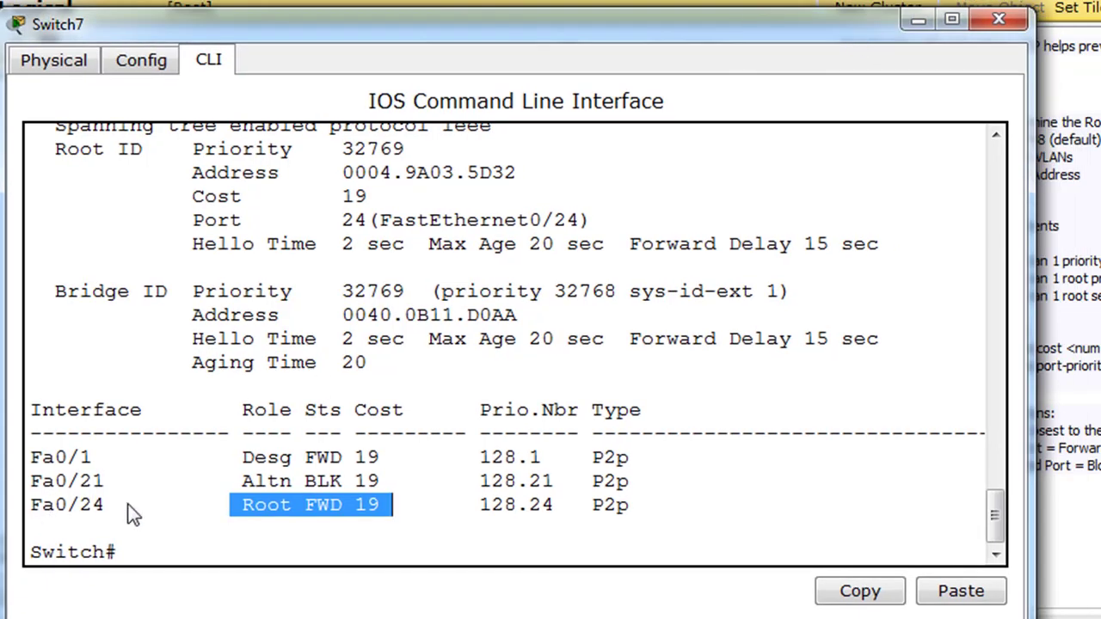
{"action": "left_click_drag", "start_coordinate": [860, 38], "coordinate": [269, 48]}
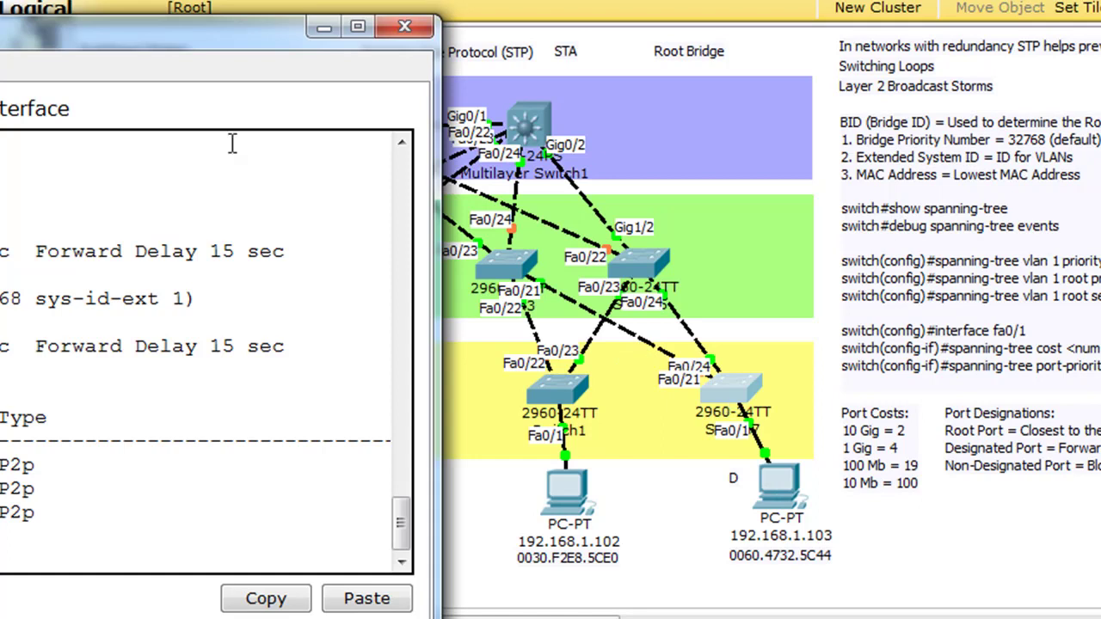
{"action": "left_click_drag", "start_coordinate": [169, 35], "coordinate": [782, 38]}
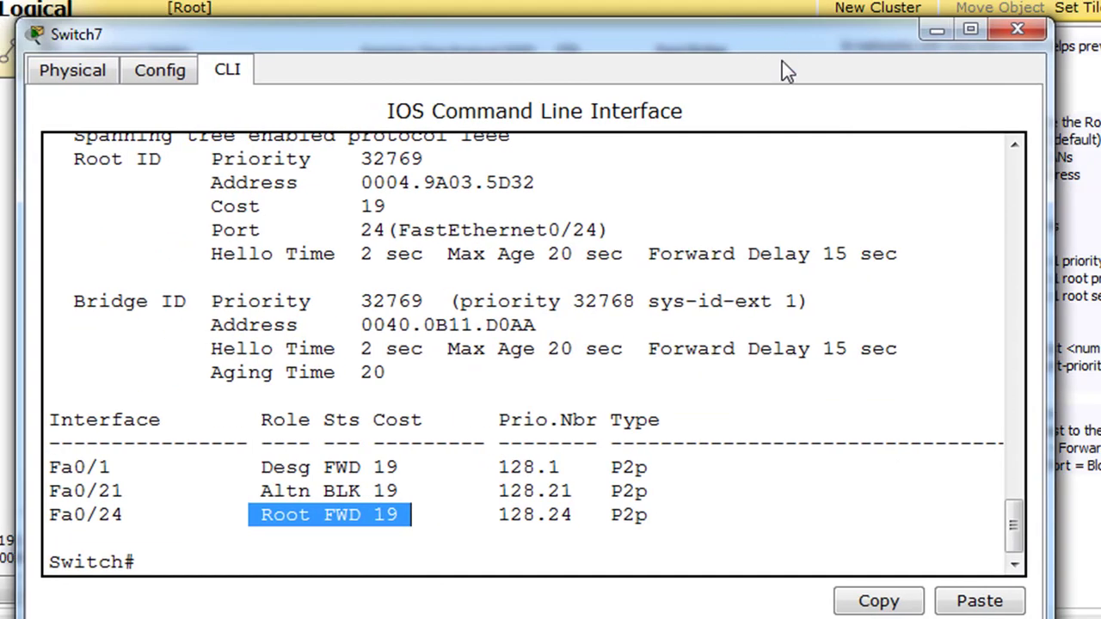
Step: Close Switch7 and open the command line of Switch5, the distribution switch connected to its Fa0/24 port
{"action": "left_click", "coordinate": [1017, 30]}
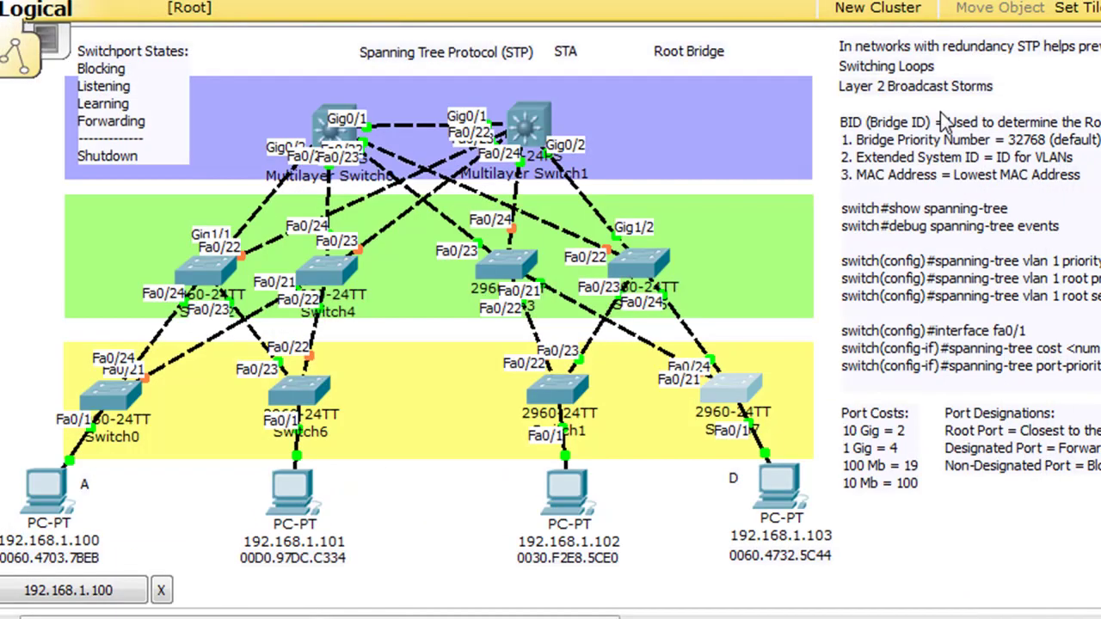
{"action": "left_click", "coordinate": [638, 257]}
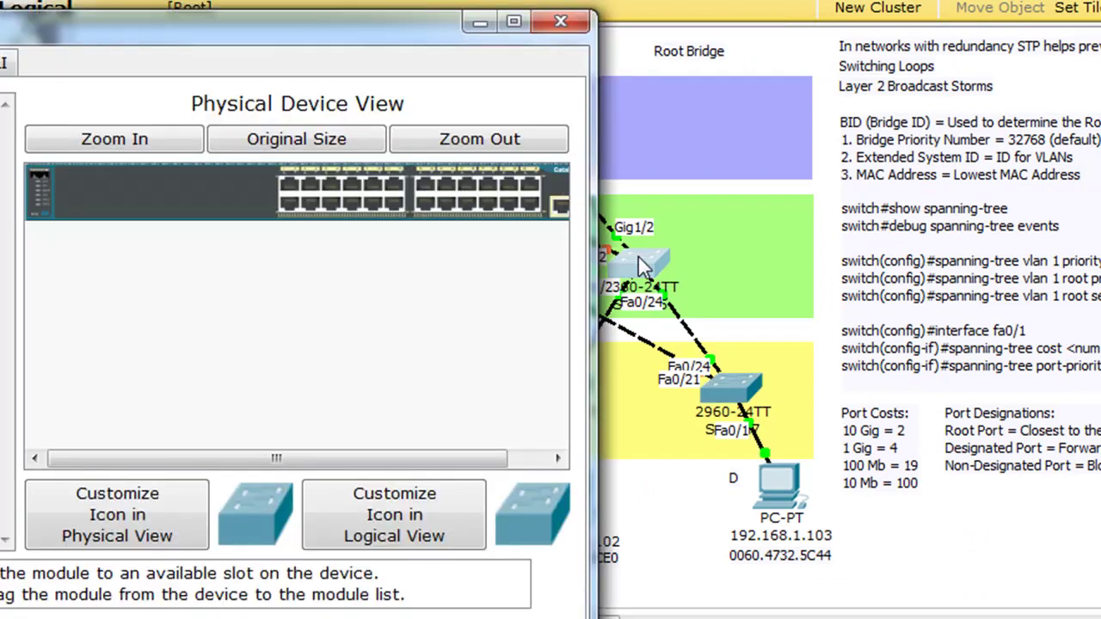
{"action": "left_click_drag", "start_coordinate": [288, 18], "coordinate": [625, 33]}
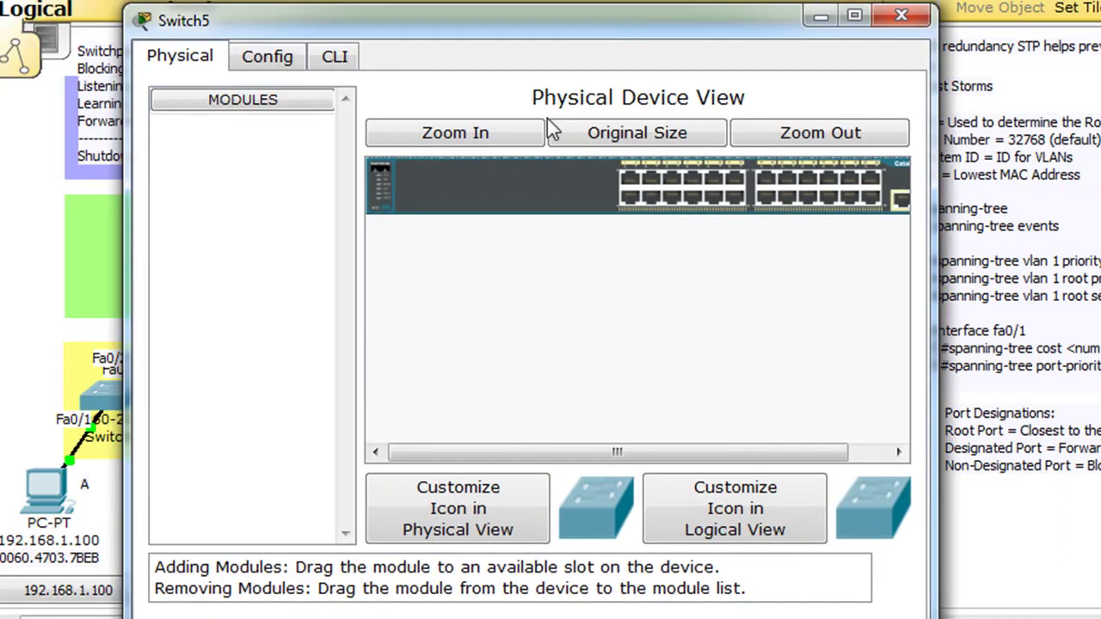
{"action": "left_click", "coordinate": [335, 56]}
{"action": "key", "text": "Return"}
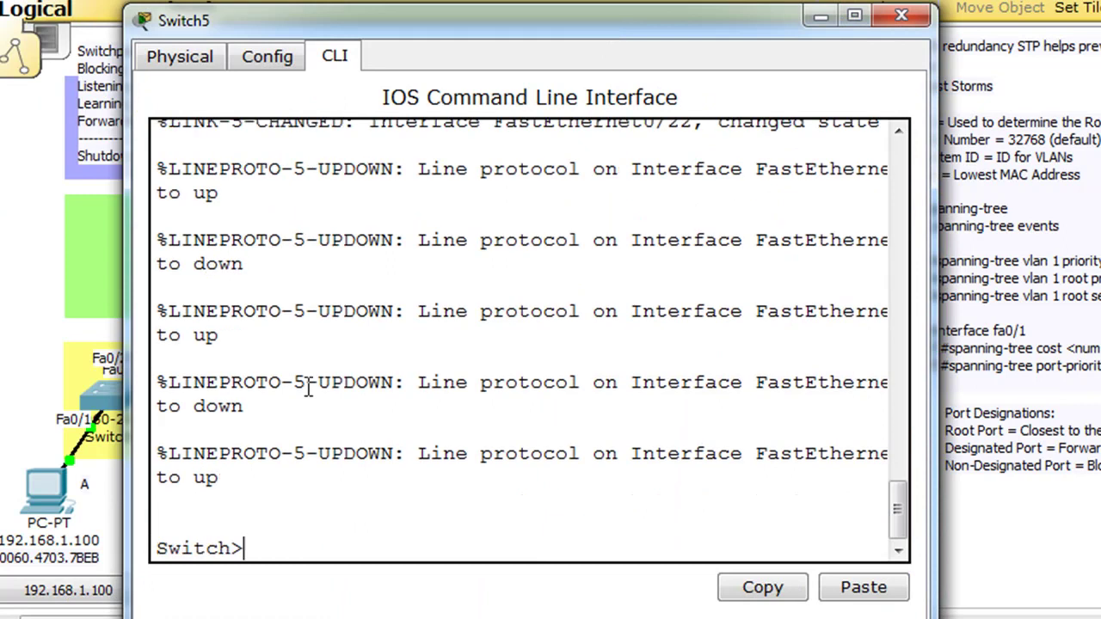
Step: Enter privileged mode on Switch5 and run show spanning-tree
{"action": "type", "text": "en"}
{"action": "key", "text": "Return"}
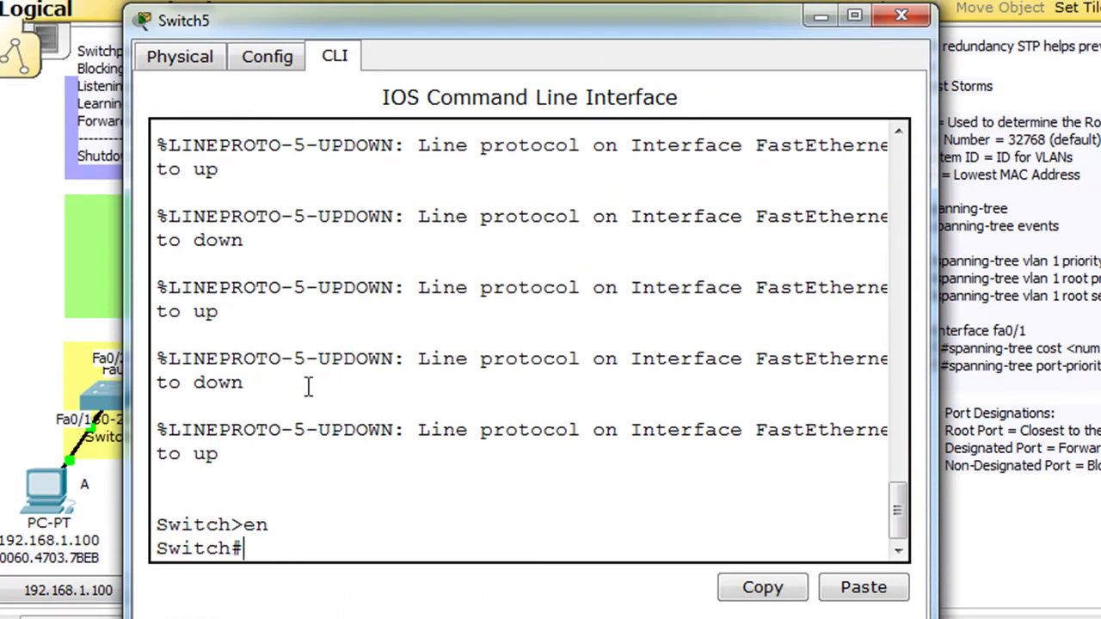
{"action": "type", "text": "show span"}
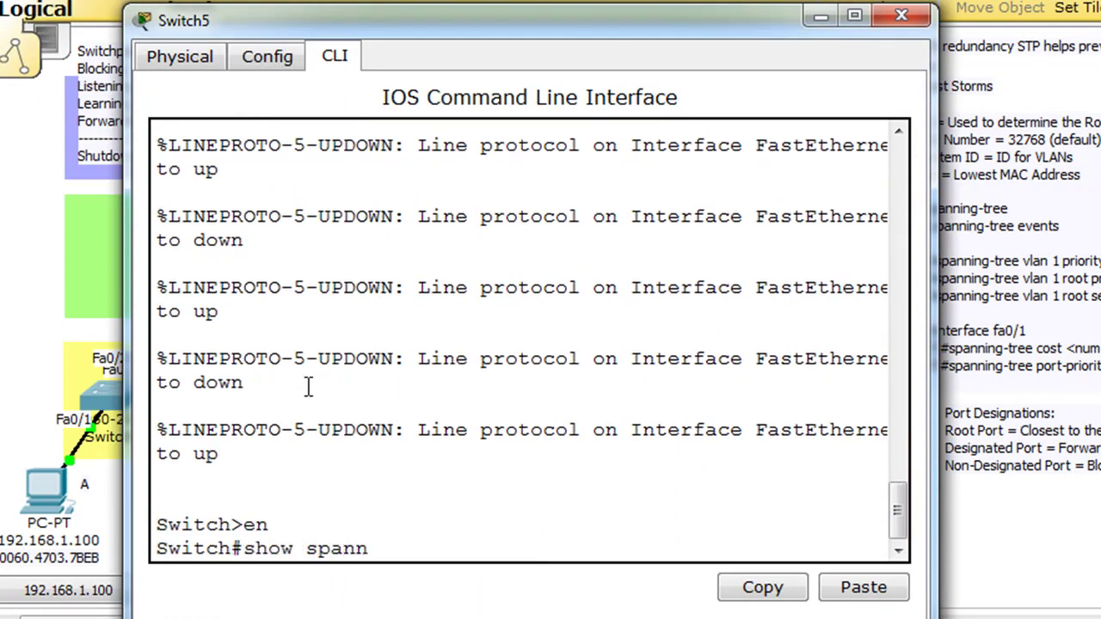
{"action": "type", "text": "n"}
{"action": "key", "text": "Tab"}
{"action": "key", "text": "Return"}
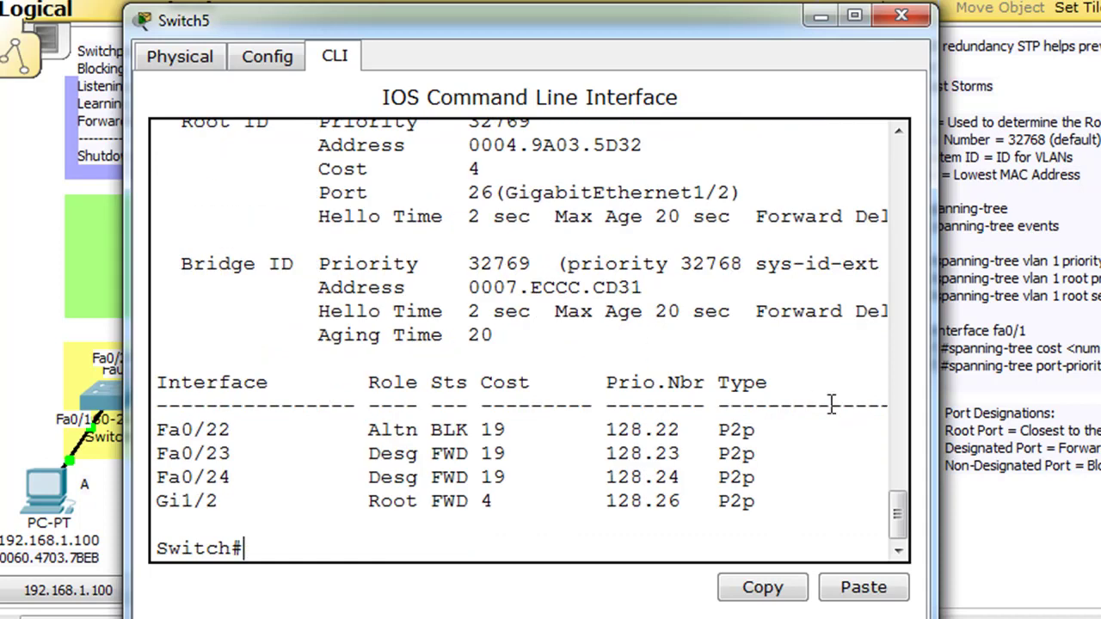
Step: Go back to the start of Switch5's spanning-tree output and check the switch's links in the topology behind the window
{"action": "left_click_drag", "start_coordinate": [898, 521], "coordinate": [899, 466]}
{"action": "scroll", "coordinate": [898, 466], "scroll_direction": "up", "scroll_amount": 1}
{"action": "left_click_drag", "start_coordinate": [728, 33], "coordinate": [392, 48]}
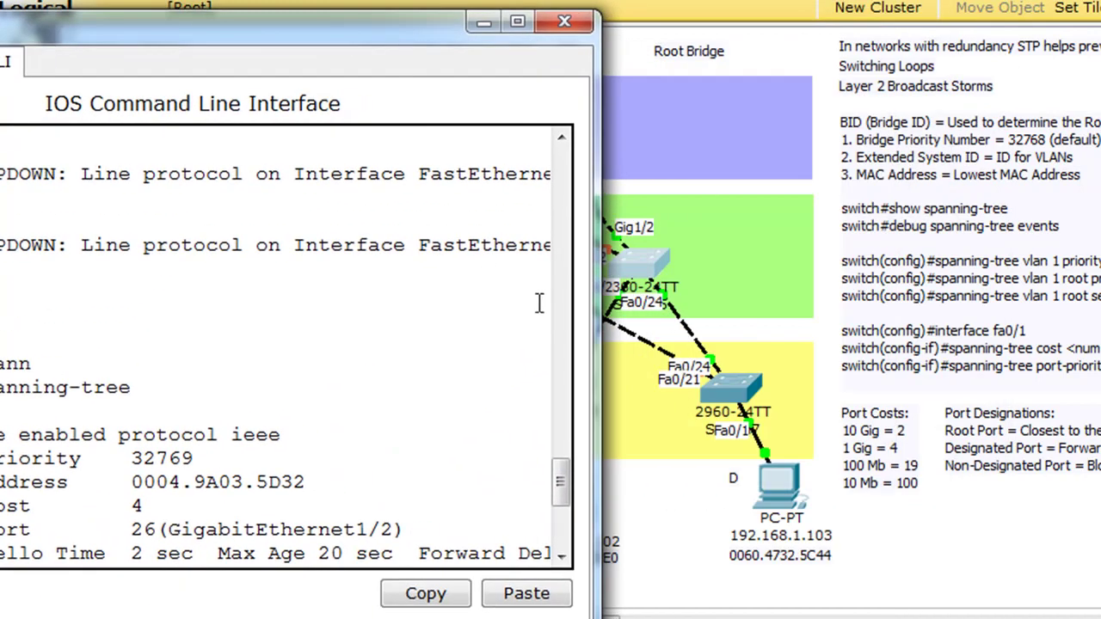
{"action": "left_click_drag", "start_coordinate": [310, 30], "coordinate": [551, 29]}
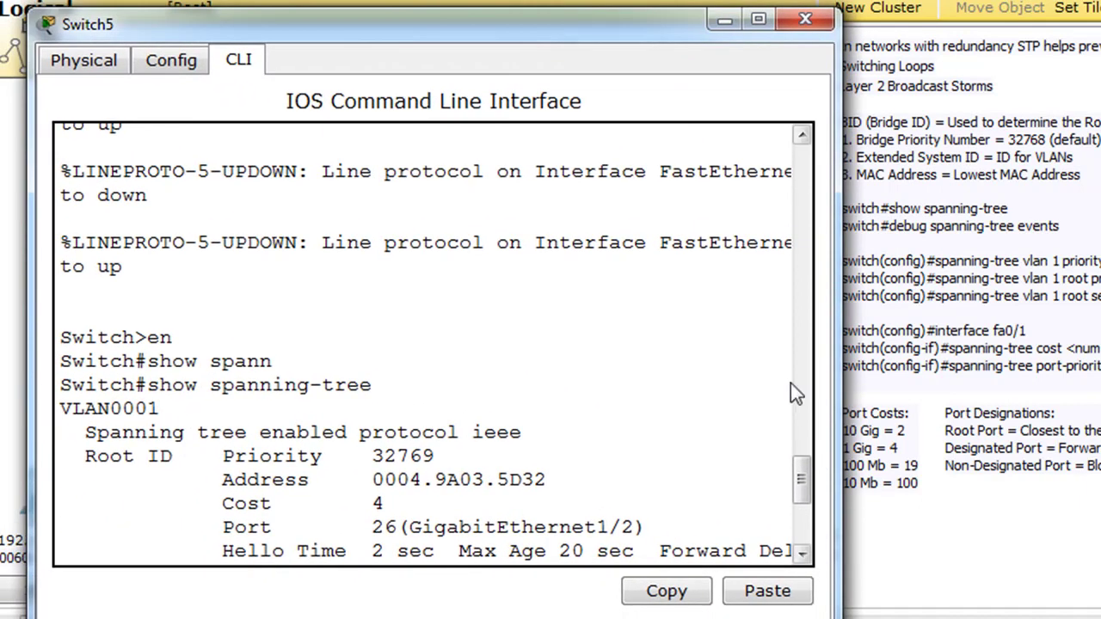
Step: Compare the Root ID MAC address with Switch5's Bridge ID MAC address to check whether it is the root bridge
{"action": "left_click_drag", "start_coordinate": [801, 483], "coordinate": [800, 506]}
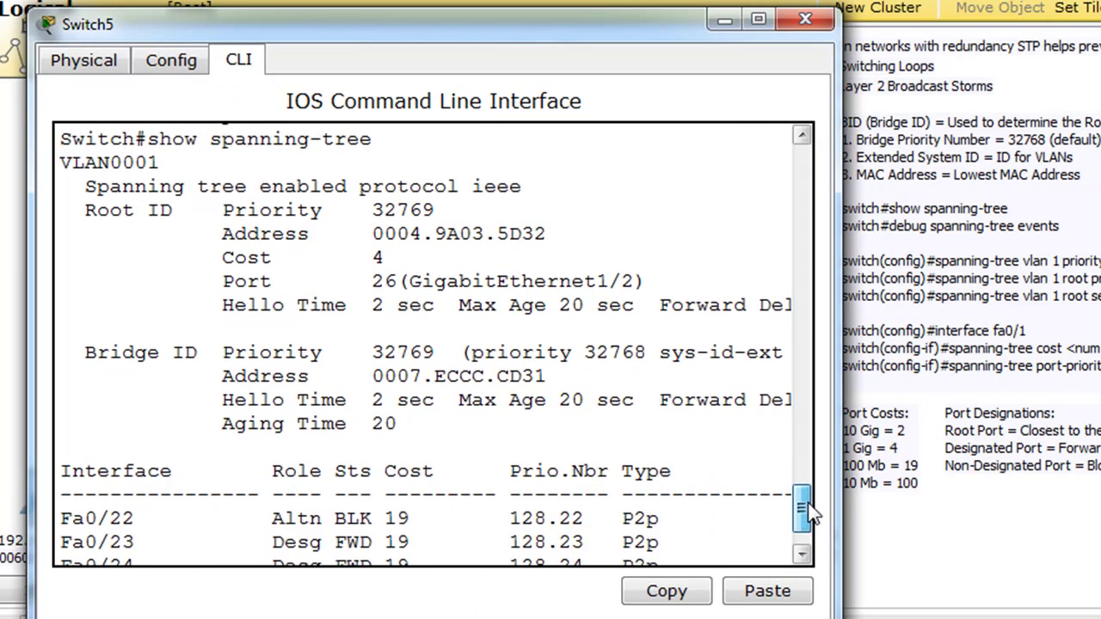
{"action": "left_click_drag", "start_coordinate": [374, 234], "coordinate": [550, 230]}
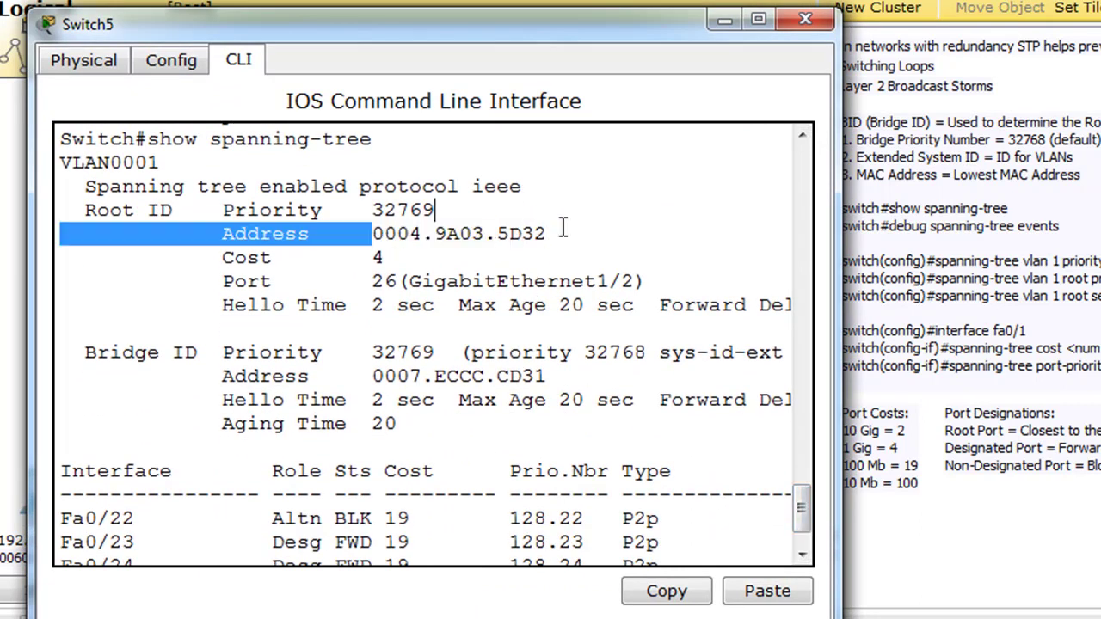
{"action": "left_click_drag", "start_coordinate": [373, 376], "coordinate": [582, 384]}
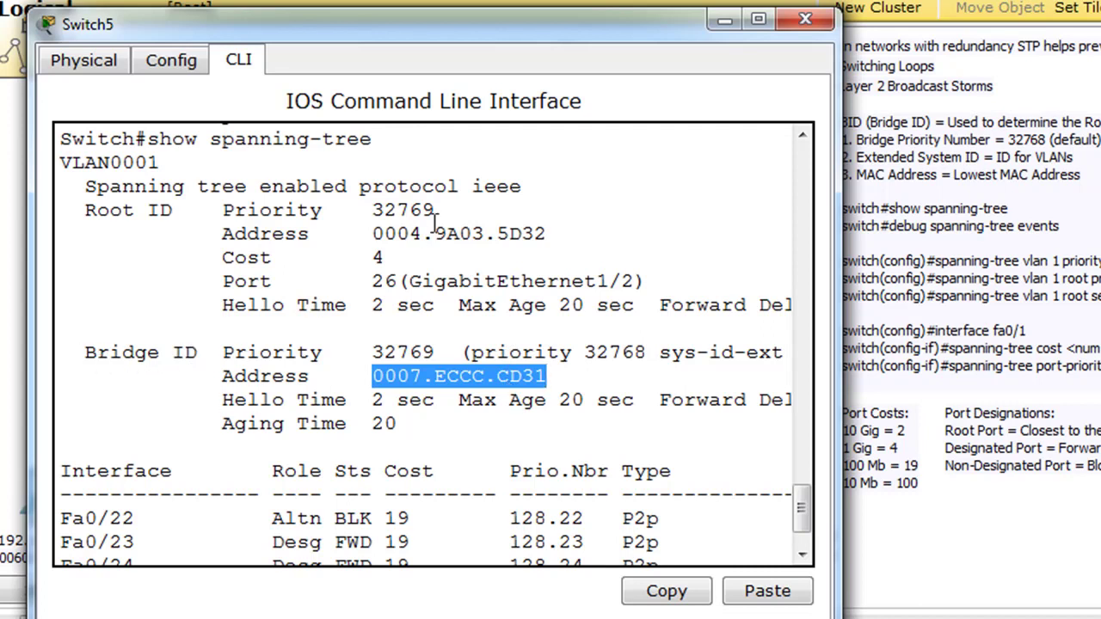
{"action": "left_click_drag", "start_coordinate": [85, 209], "coordinate": [569, 227]}
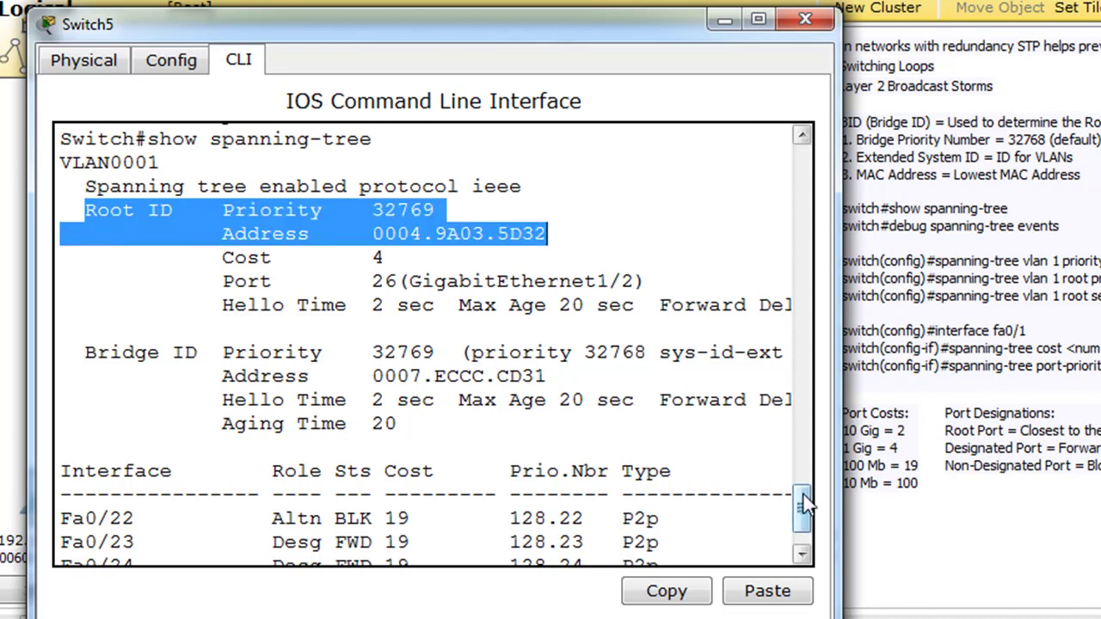
Step: Examine the role and status of Gi1/2, Fa0/23 and Fa0/22 in Switch5's interface table
{"action": "scroll", "coordinate": [801, 508], "scroll_direction": "down", "scroll_amount": 2}
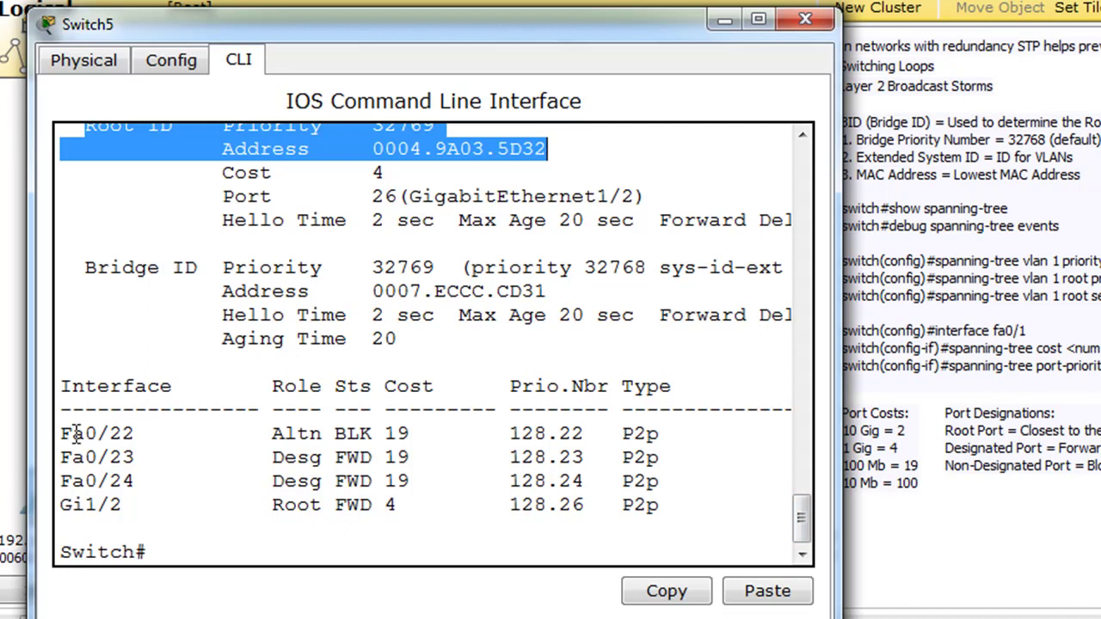
{"action": "left_click_drag", "start_coordinate": [260, 506], "coordinate": [403, 506]}
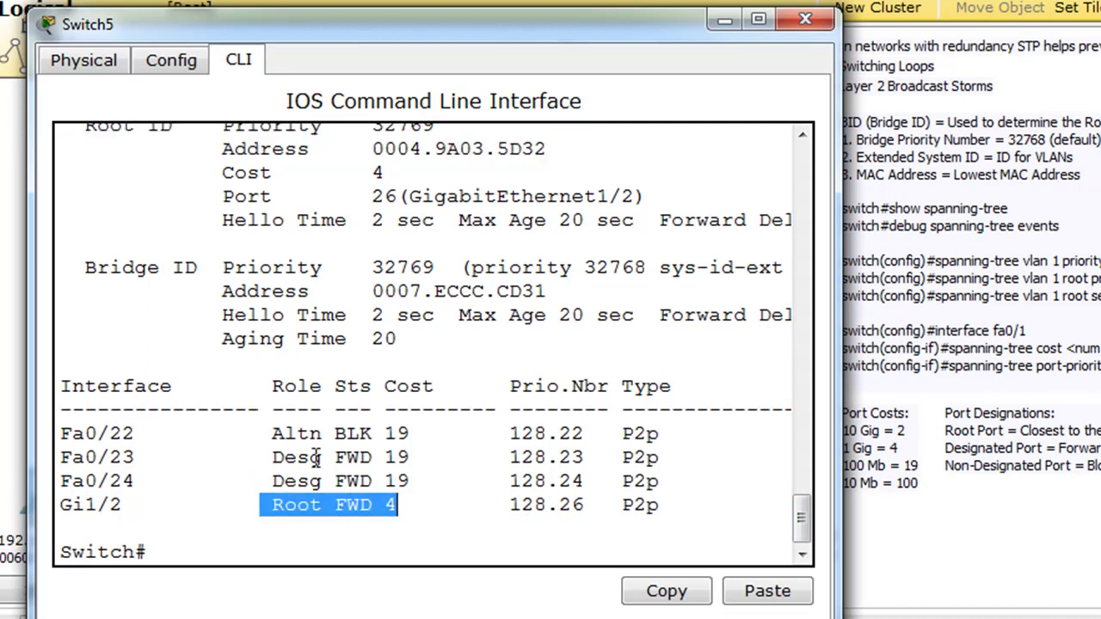
{"action": "left_click_drag", "start_coordinate": [334, 457], "coordinate": [375, 458]}
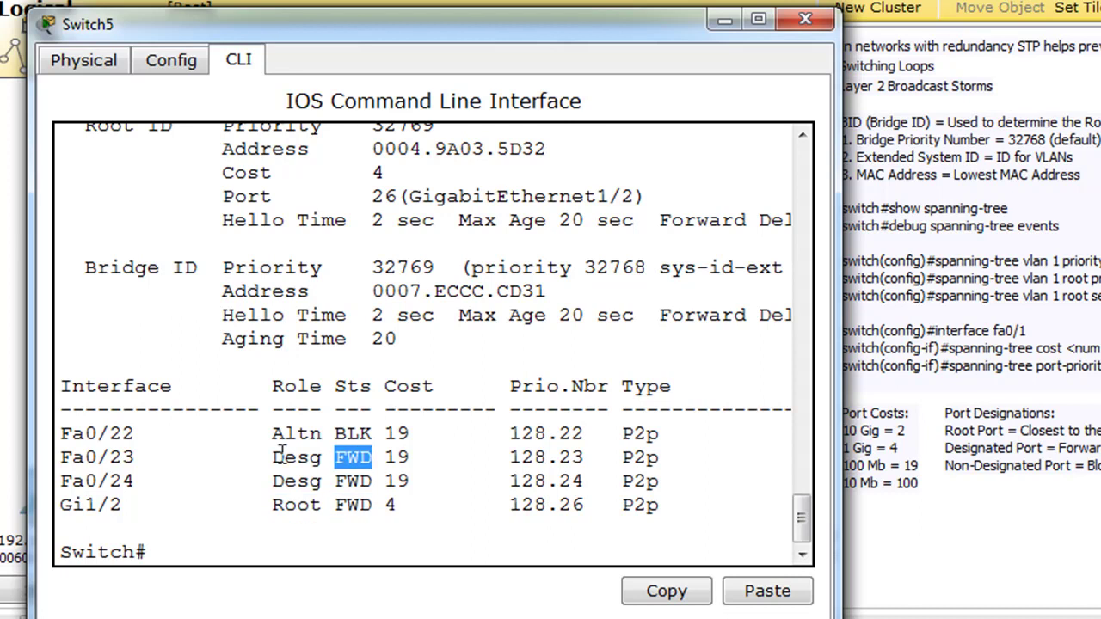
{"action": "left_click_drag", "start_coordinate": [272, 433], "coordinate": [325, 433]}
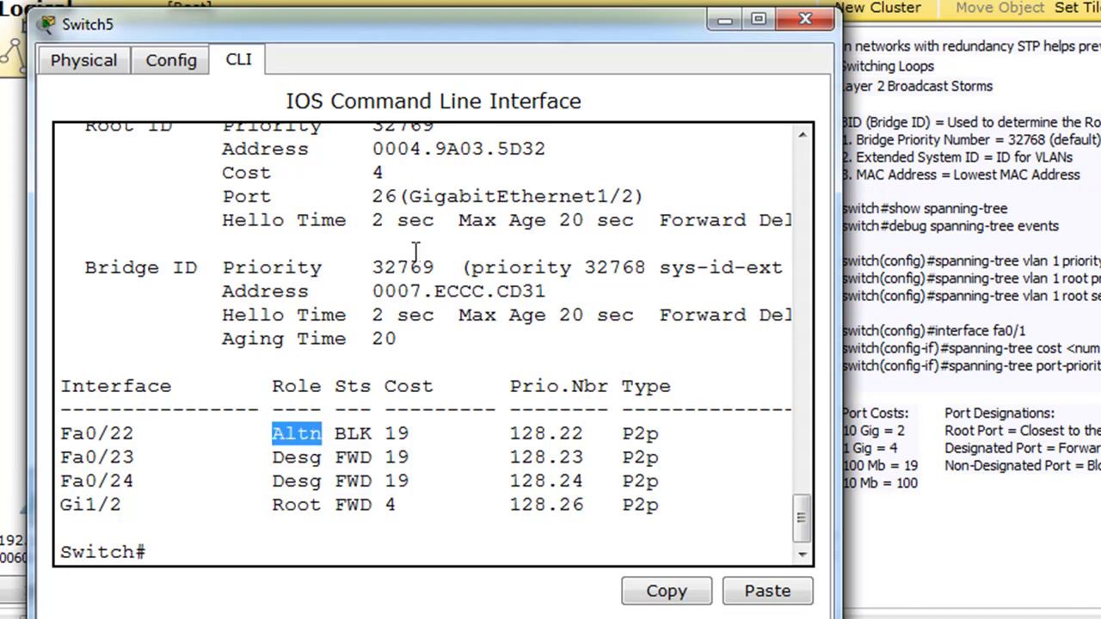
Step: Check the path cost of Gi1/2 and trace its link from Switch5 up to Multilayer Switch1 in the topology
{"action": "left_click_drag", "start_coordinate": [644, 21], "coordinate": [333, 16]}
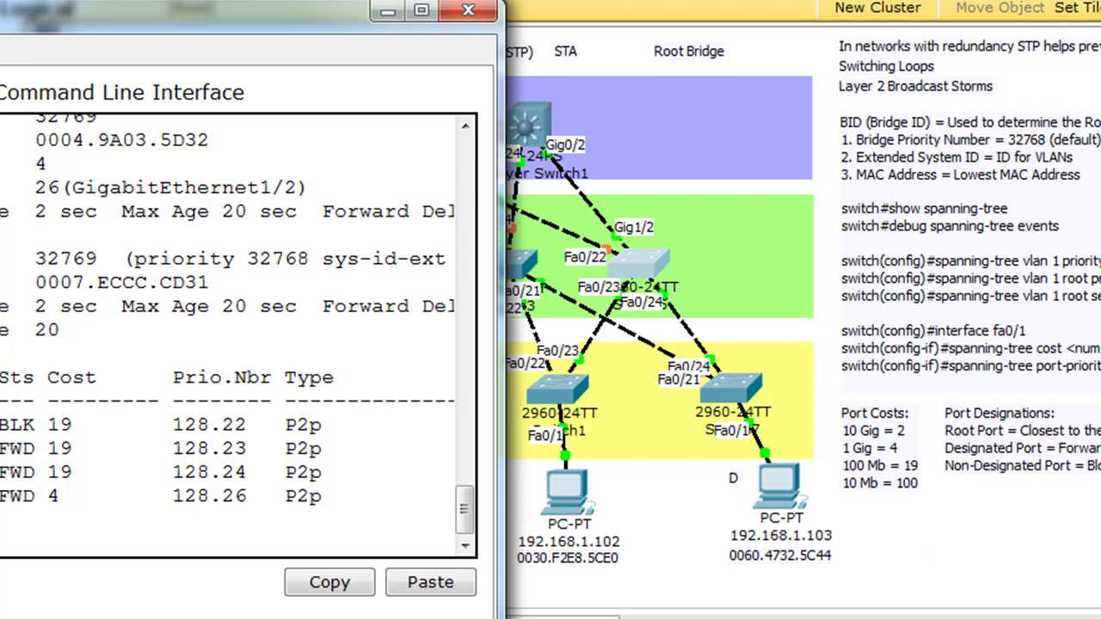
{"action": "left_click_drag", "start_coordinate": [2, 497], "coordinate": [72, 496]}
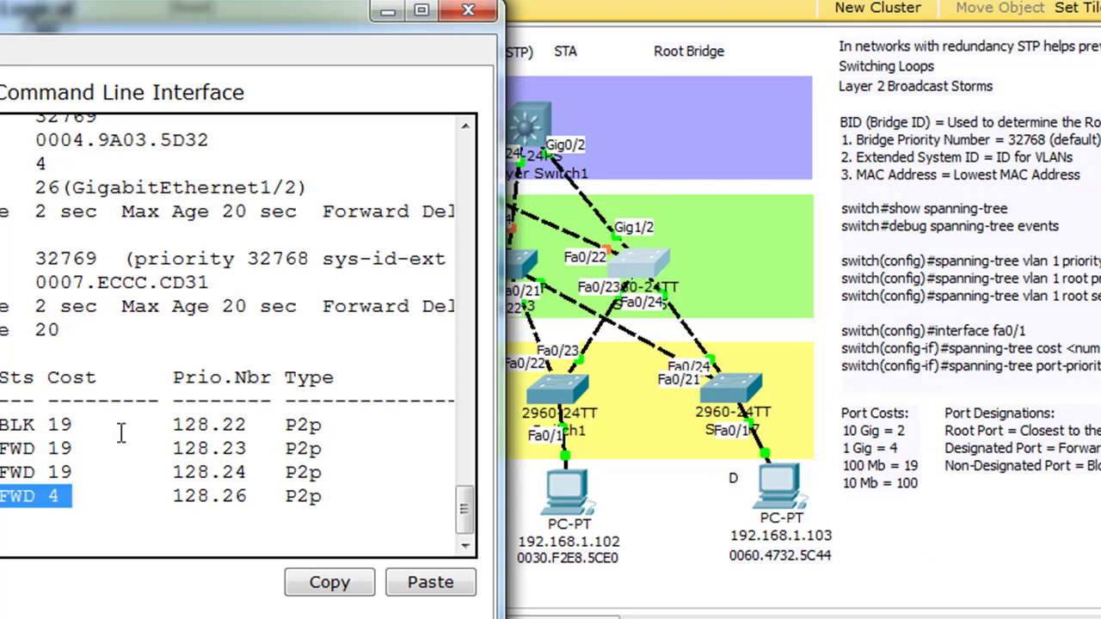
{"action": "left_click_drag", "start_coordinate": [287, 31], "coordinate": [116, 39]}
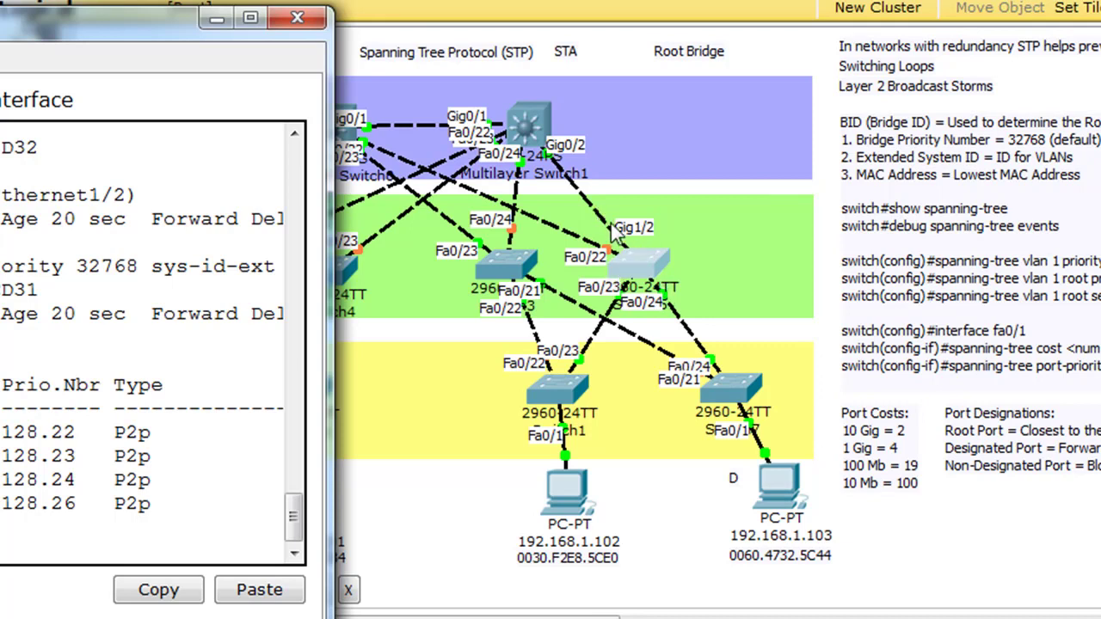
Step: Compare the role and cost of Gi1/2 with the costs of the Fast Ethernet ports on Switch5, and uncover the whole topology
{"action": "left_click_drag", "start_coordinate": [157, 31], "coordinate": [638, 38]}
{"action": "left_click", "coordinate": [251, 523]}
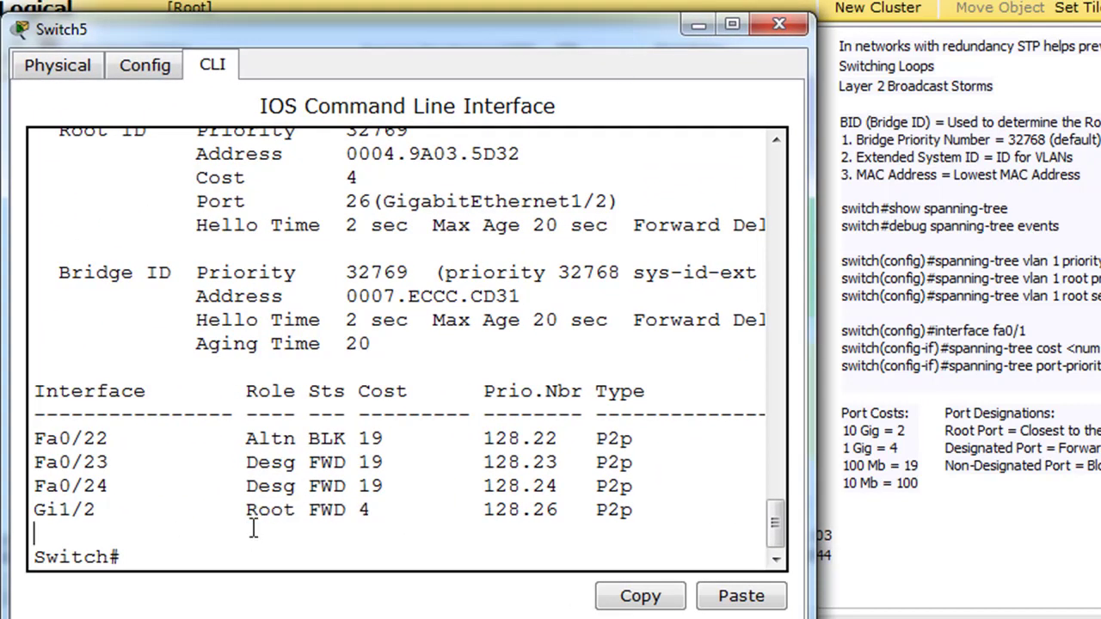
{"action": "left_click_drag", "start_coordinate": [38, 514], "coordinate": [122, 516]}
{"action": "left_click_drag", "start_coordinate": [234, 514], "coordinate": [358, 510]}
{"action": "left_click", "coordinate": [383, 537]}
{"action": "left_click", "coordinate": [392, 534]}
{"action": "left_click_drag", "start_coordinate": [356, 438], "coordinate": [419, 461]}
{"action": "left_click_drag", "start_coordinate": [651, 20], "coordinate": [0, 50]}
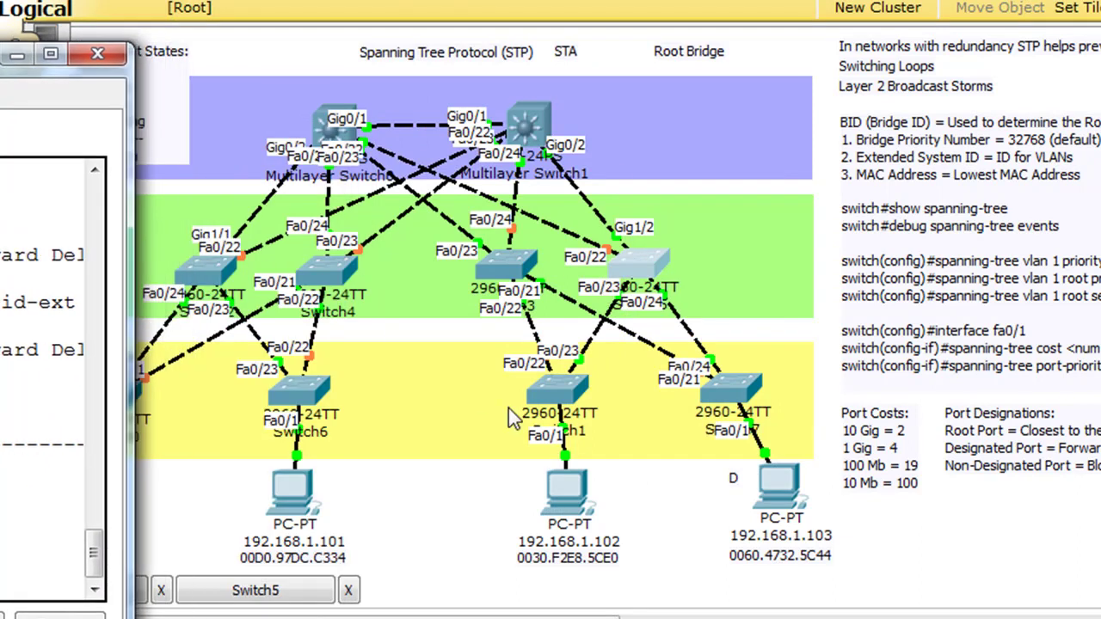